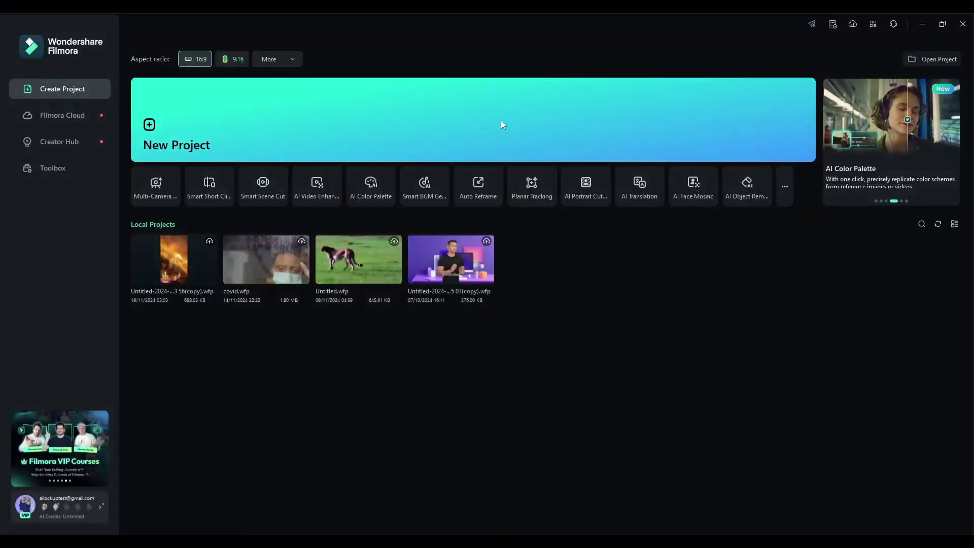
# - Start a new project and open the voiceover recorder, keeping the current microphone
pyautogui.click(500, 120)
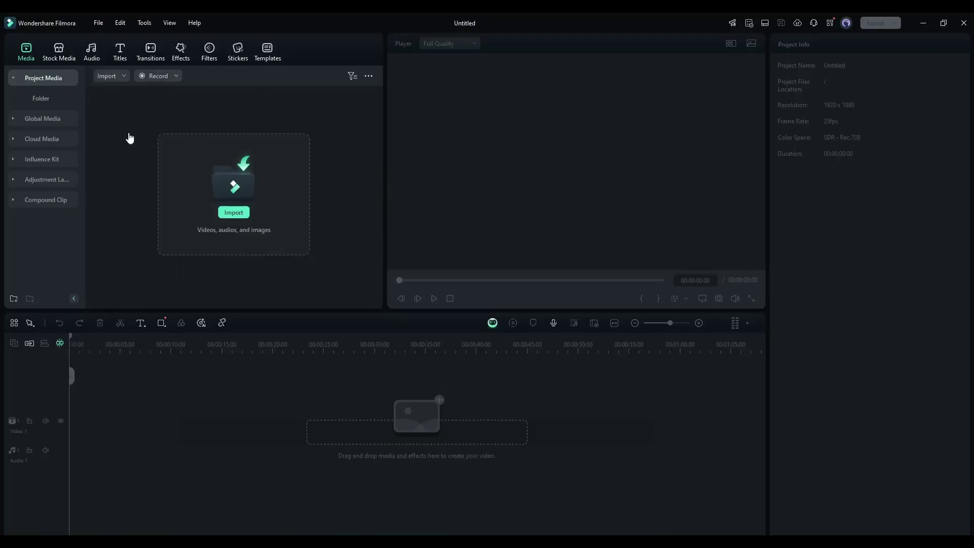
pyautogui.click(553, 324)
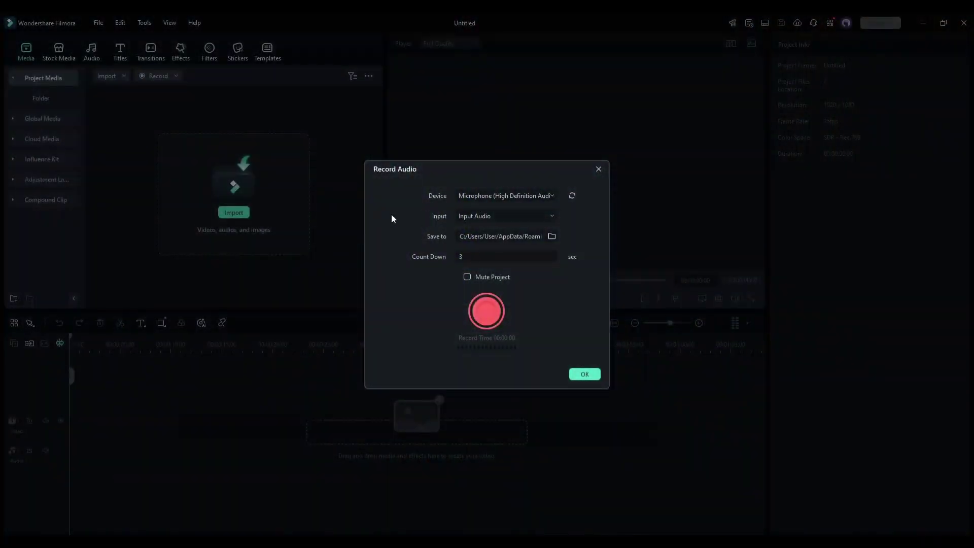
pyautogui.click(520, 198)
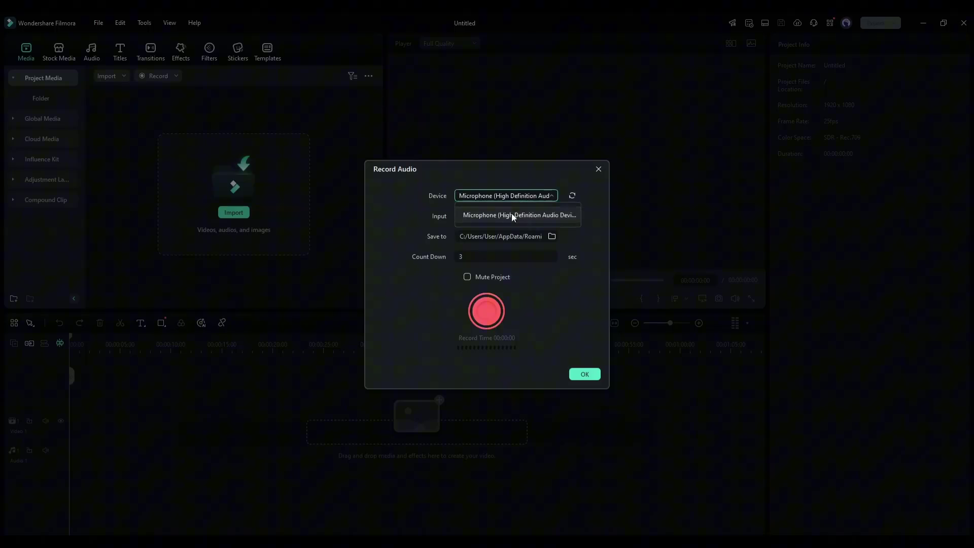
pyautogui.click(504, 211)
pyautogui.click(504, 216)
pyautogui.click(516, 219)
# - Save recordings to the Voiceover folder and record a 25-second voiceover onto the timeline
pyautogui.click(548, 235)
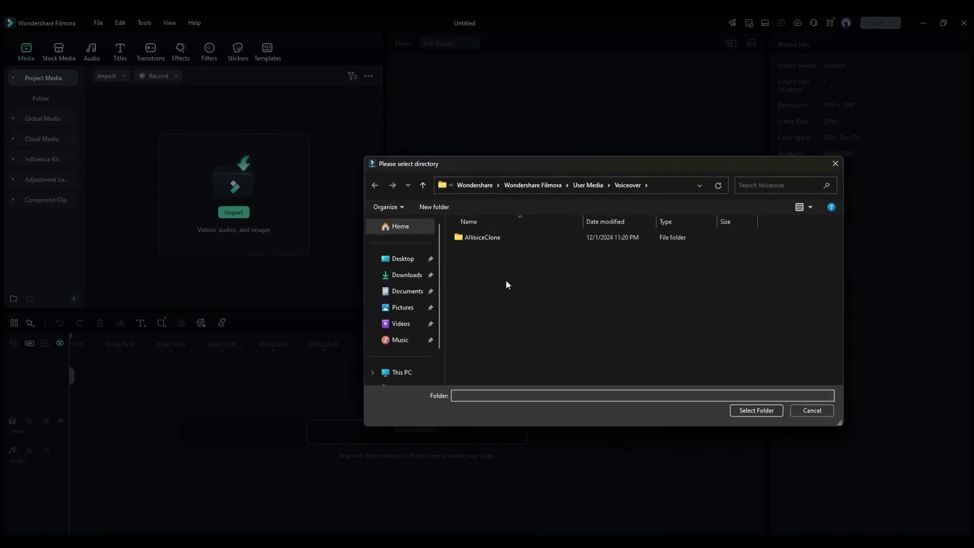
pyautogui.click(756, 410)
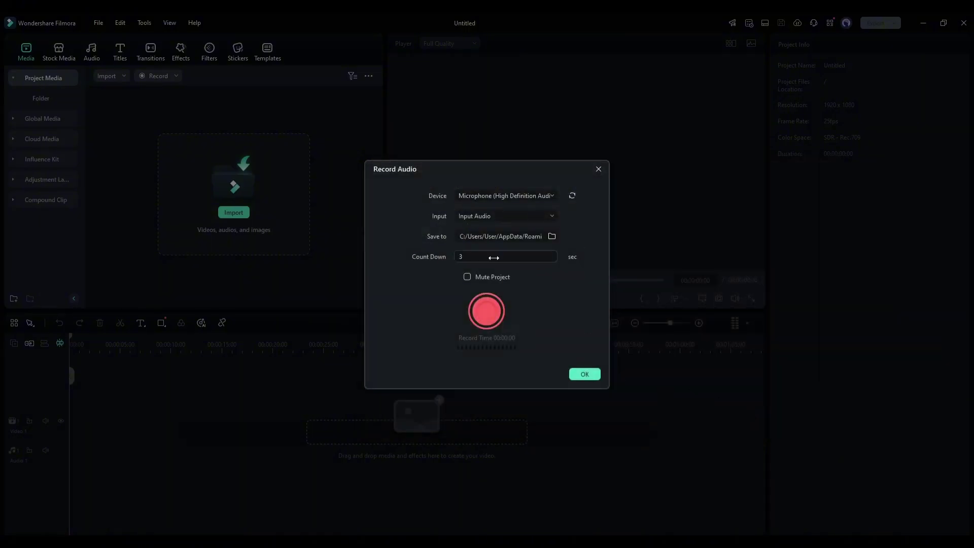
pyautogui.click(473, 316)
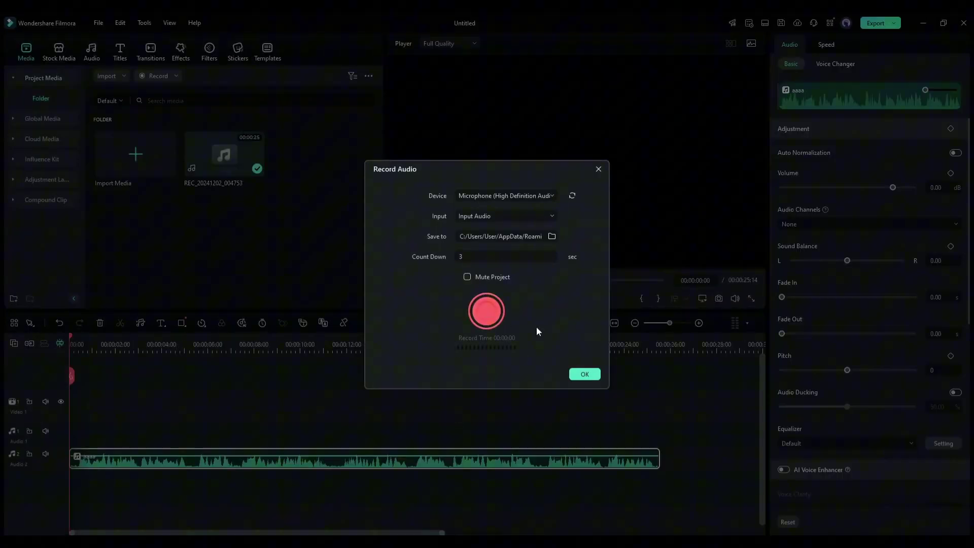
pyautogui.click(584, 374)
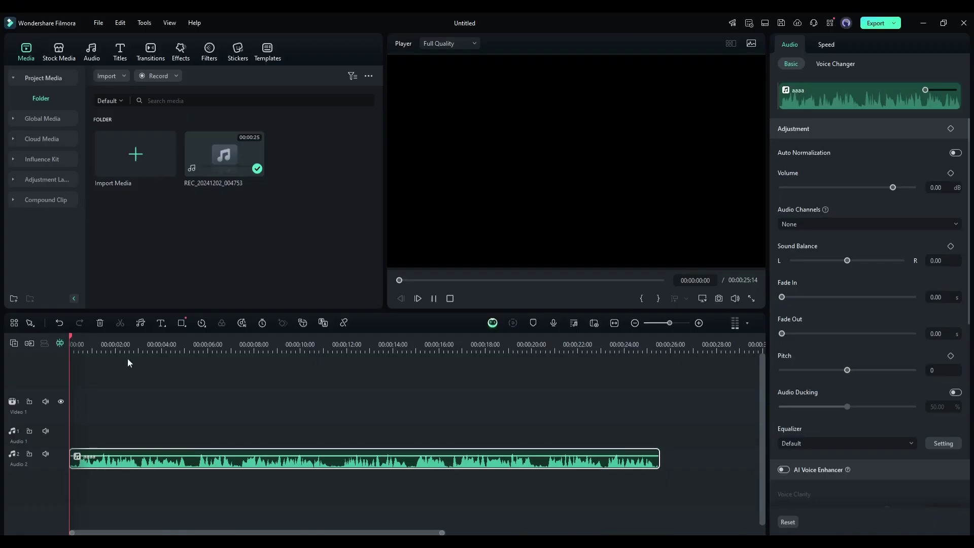
pyautogui.press('space')
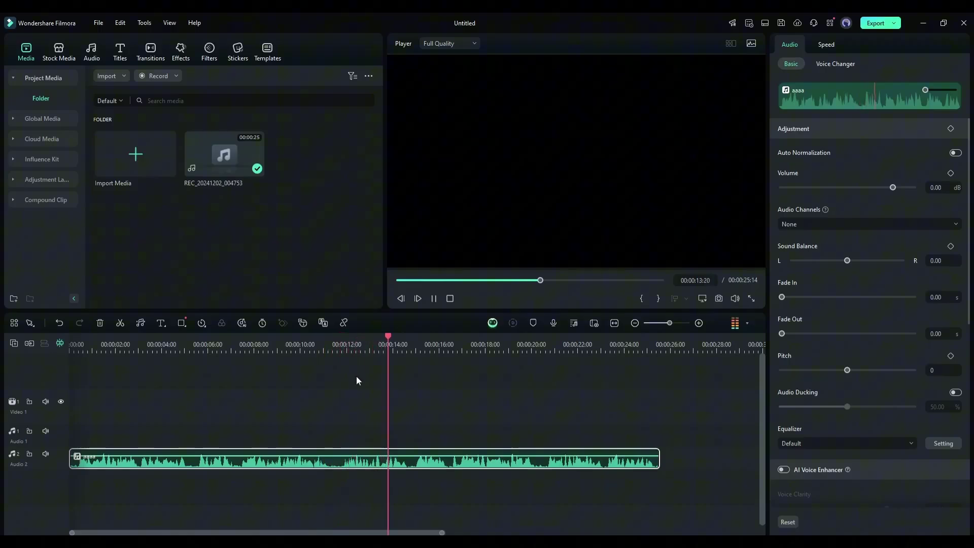
pyautogui.press('space')
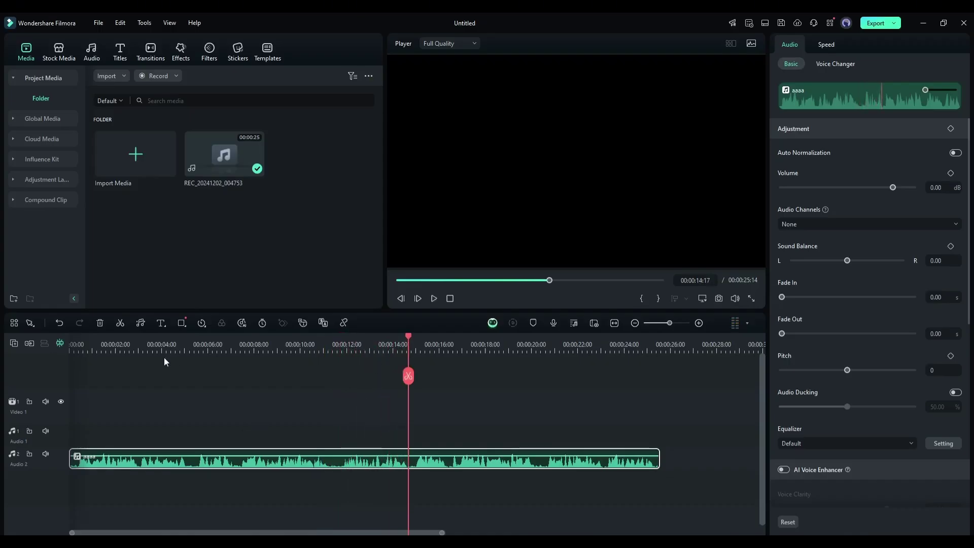
pyautogui.click(155, 344)
pyautogui.moveTo(156, 344); pyautogui.dragTo(86, 375)
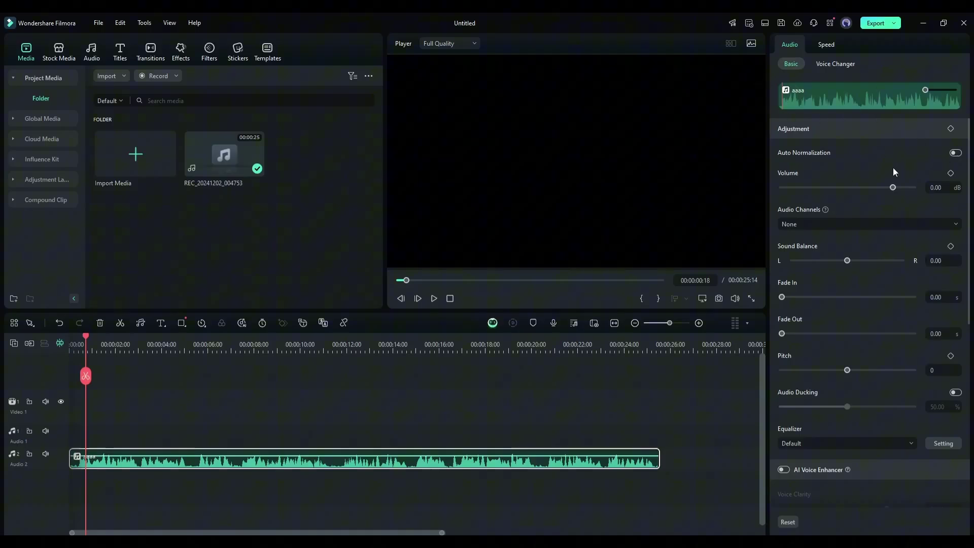
# - Enable AI Voice Enhancer with voice clarity 86 and beautification 76
pyautogui.scroll(-5, 881, 274)
pyautogui.scroll(5, 882, 280)
pyautogui.scroll(-5, 808, 238)
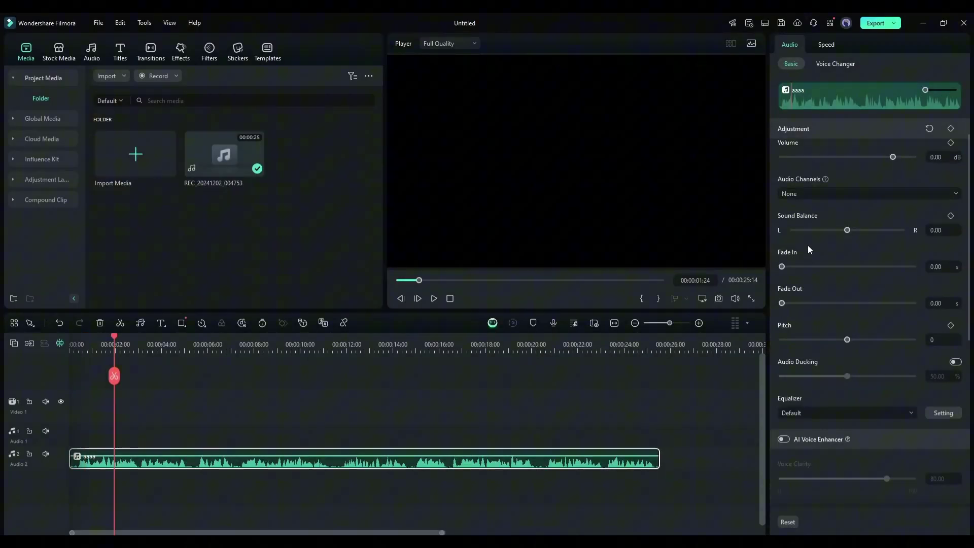
pyautogui.click(787, 255)
pyautogui.press('space')
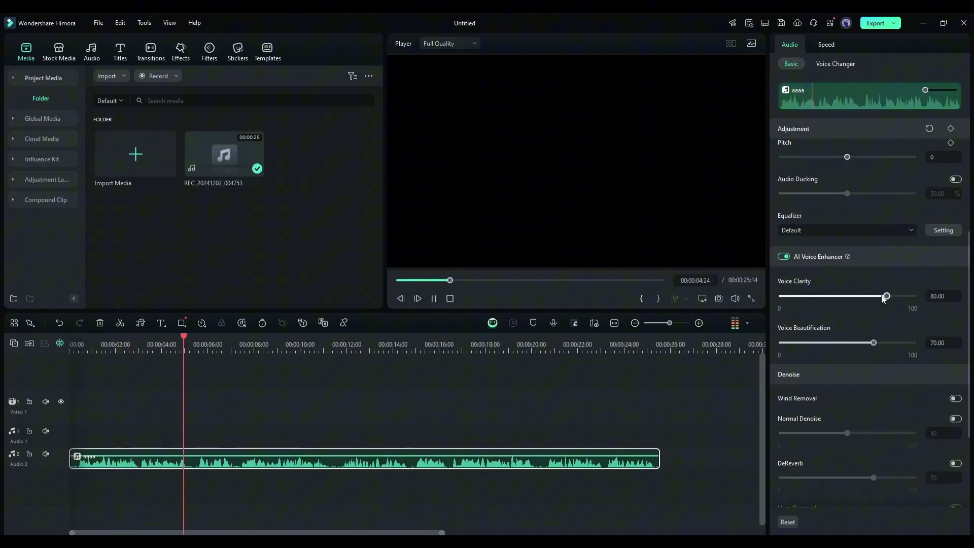
pyautogui.click(880, 296)
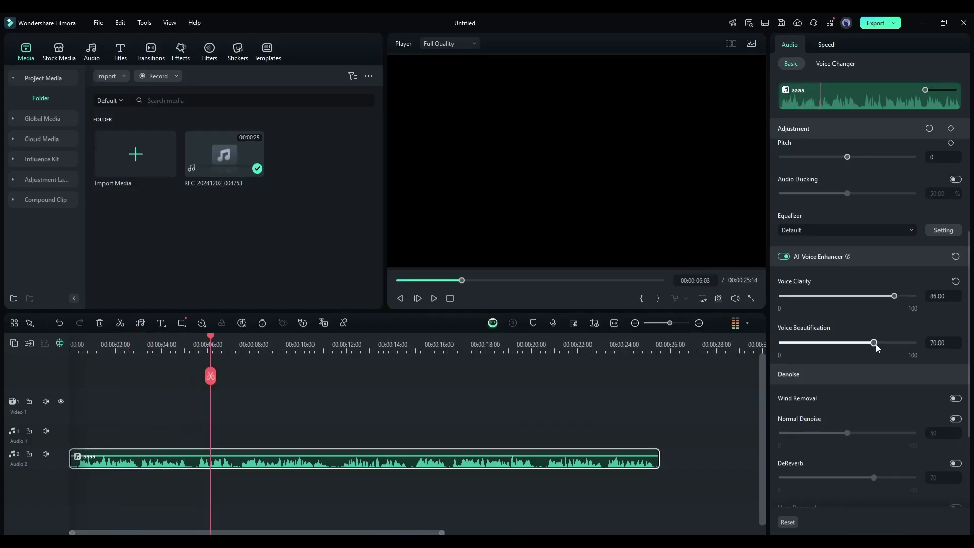
pyautogui.moveTo(874, 343); pyautogui.dragTo(880, 343)
# - Try wind noise and reverb removal, then switch to Normal Denoise instead
pyautogui.scroll(-2, 884, 359)
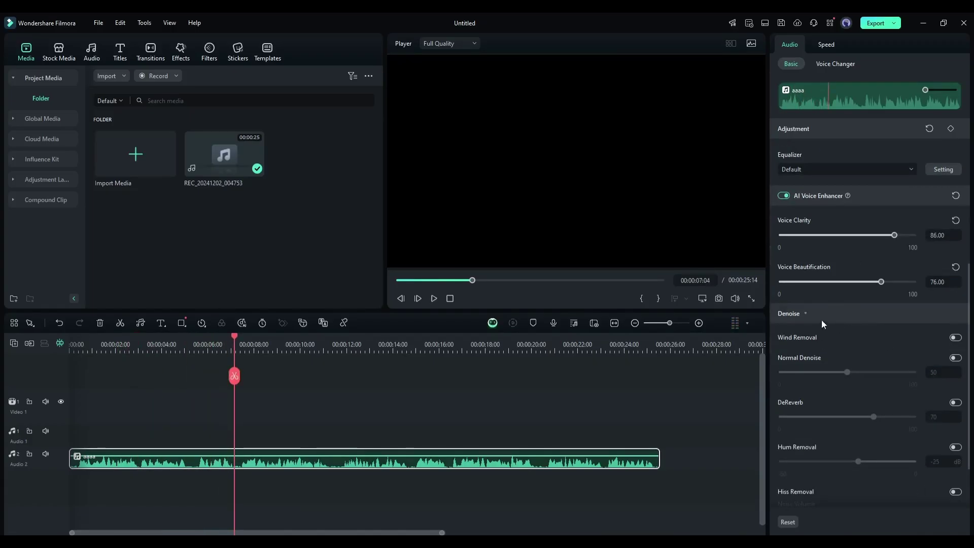
pyautogui.click(955, 338)
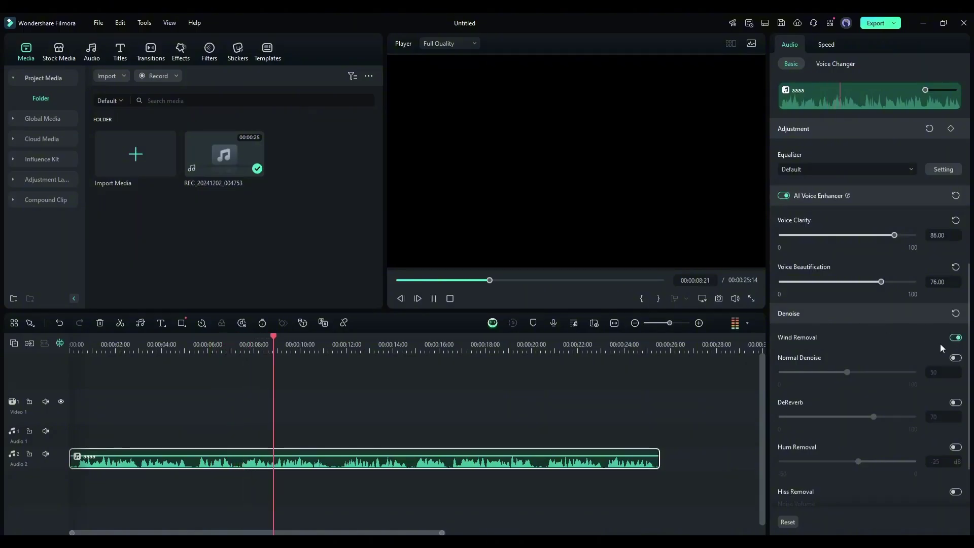
pyautogui.scroll(-2, 872, 376)
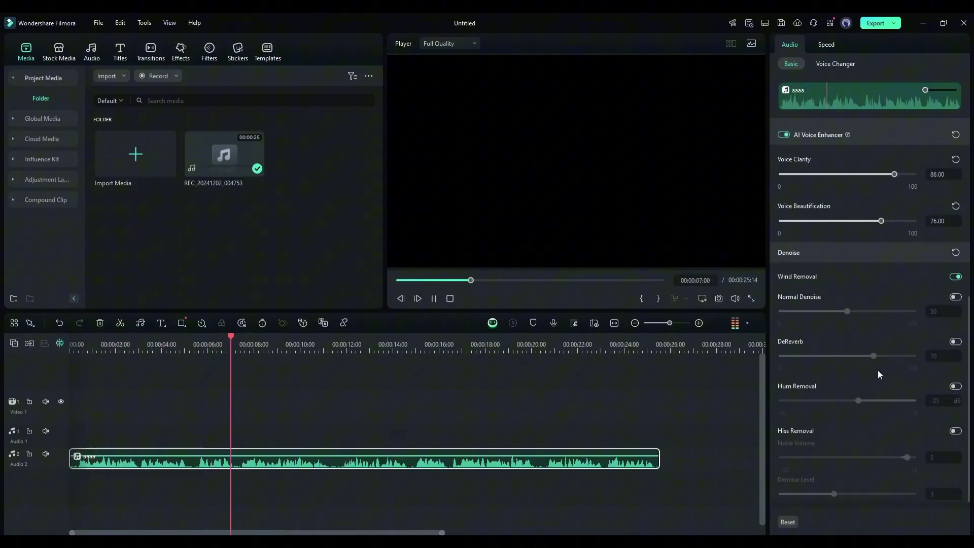
pyautogui.click(929, 358)
pyautogui.press('space')
pyautogui.click(950, 341)
# - Lower Normal Denoise strength to 26 and play back the cleaned-up voiceover
pyautogui.scroll(2, 853, 445)
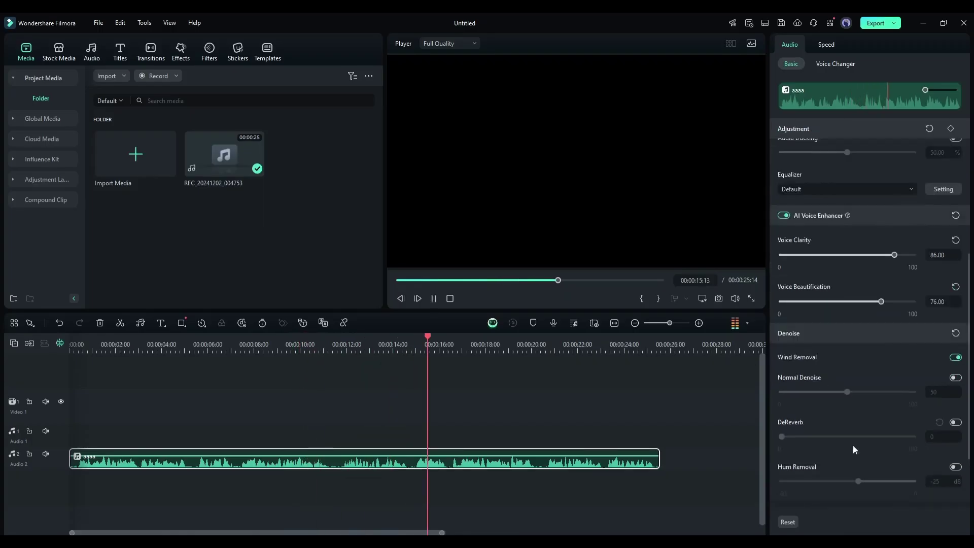
pyautogui.click(815, 392)
pyautogui.scroll(2, 817, 355)
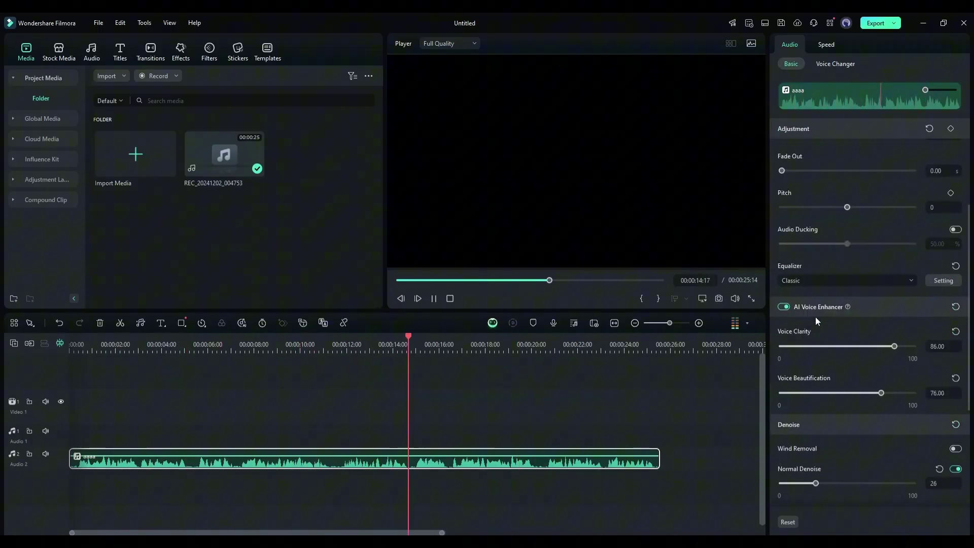
pyautogui.click(66, 348)
pyautogui.press('space')
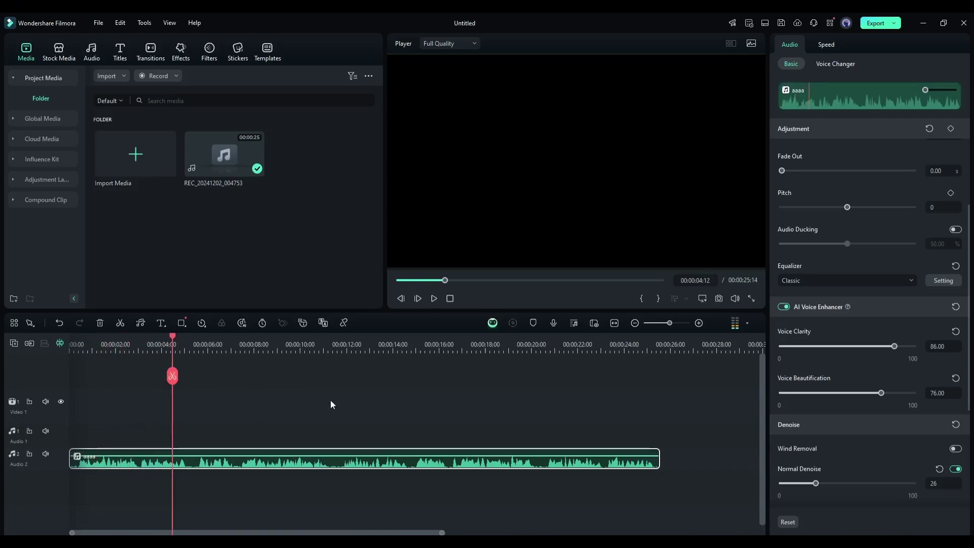
# - Stop playback of the cleaned-up voiceover
pyautogui.press('space')
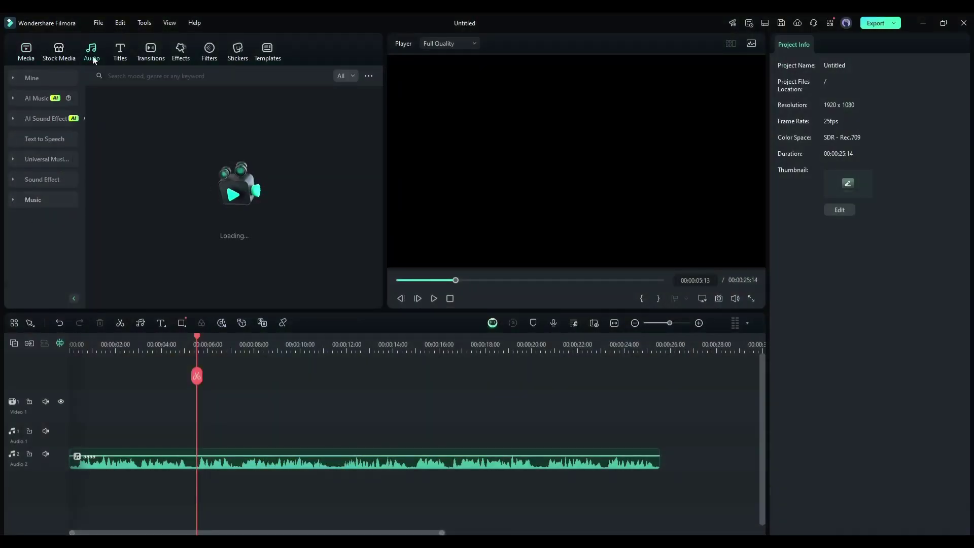
# - In Text to Speech, AI-generate an Informative/explanatory article on 'How to stay fit'
pyautogui.click(46, 138)
pyautogui.click(221, 238)
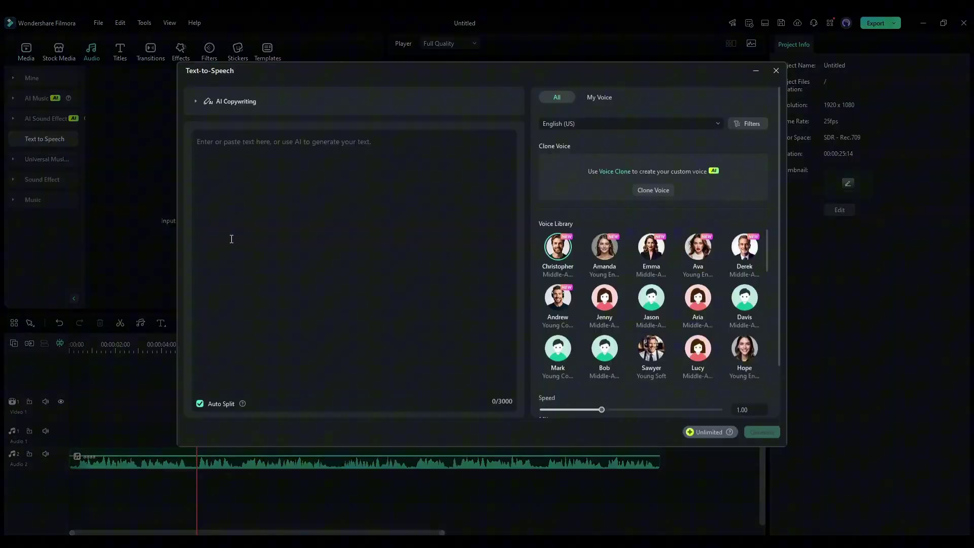
pyautogui.click(196, 100)
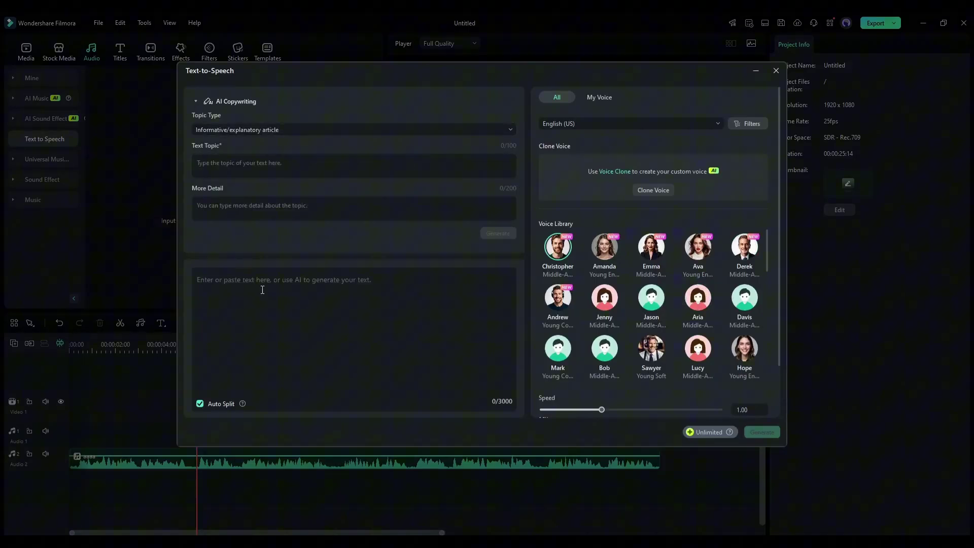
pyautogui.click(259, 132)
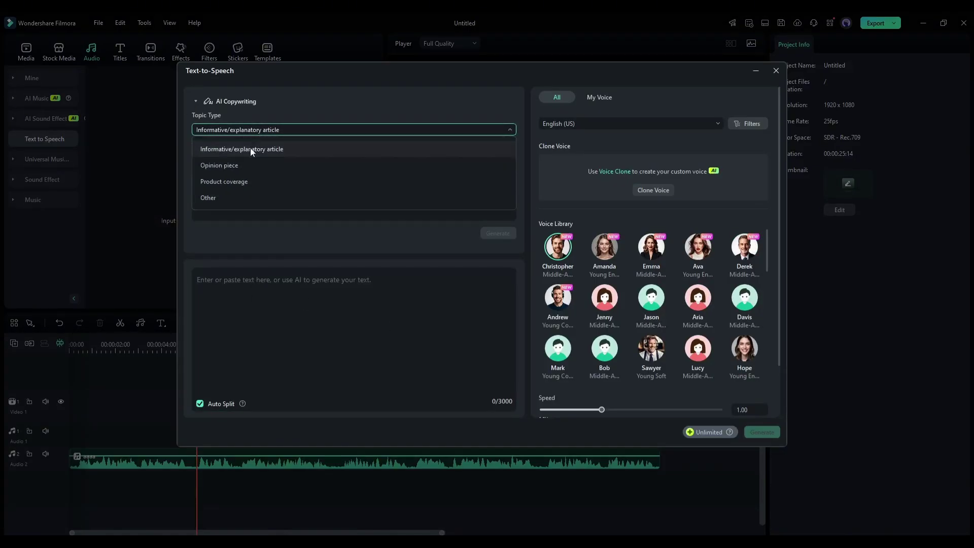
pyautogui.click(331, 147)
pyautogui.click(264, 165)
pyautogui.write('How to stay fit')
pyautogui.press('Return')
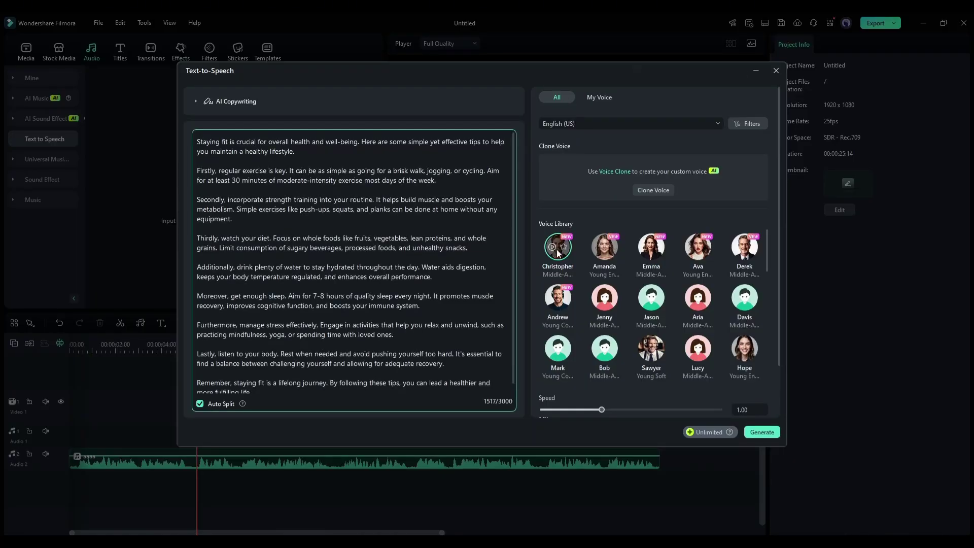
pyautogui.scroll(-5, 634, 309)
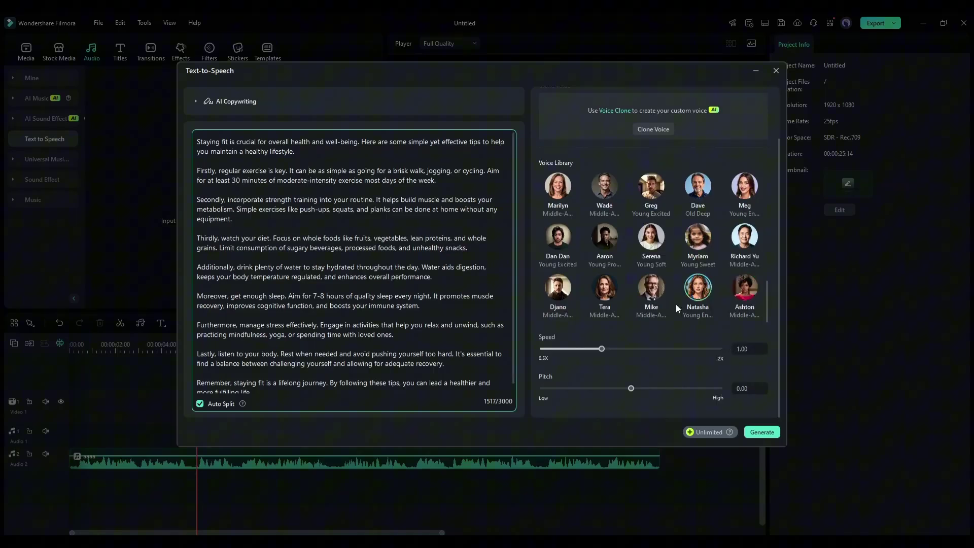
pyautogui.scroll(5, 674, 314)
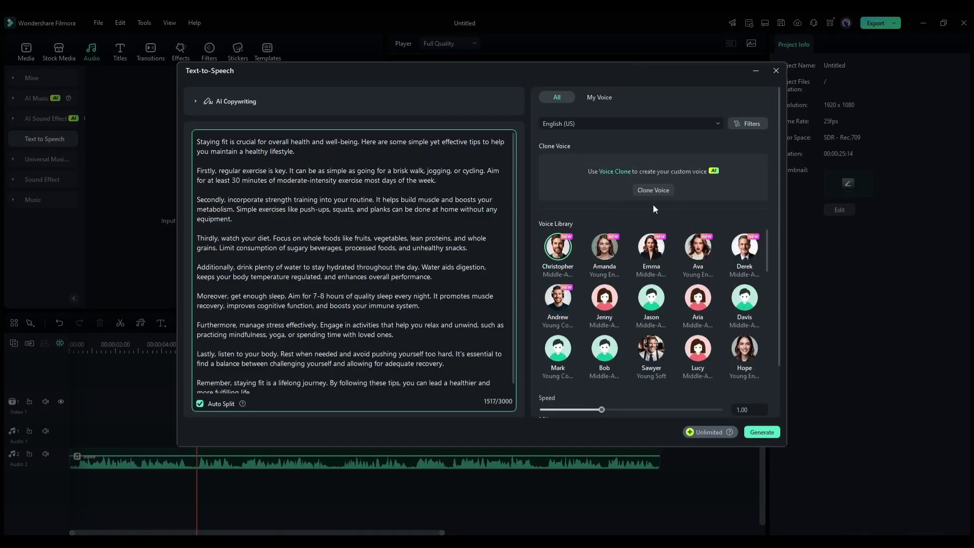
# - Rename a new cloned voice, record the sample script, and start cloning it
pyautogui.click(651, 190)
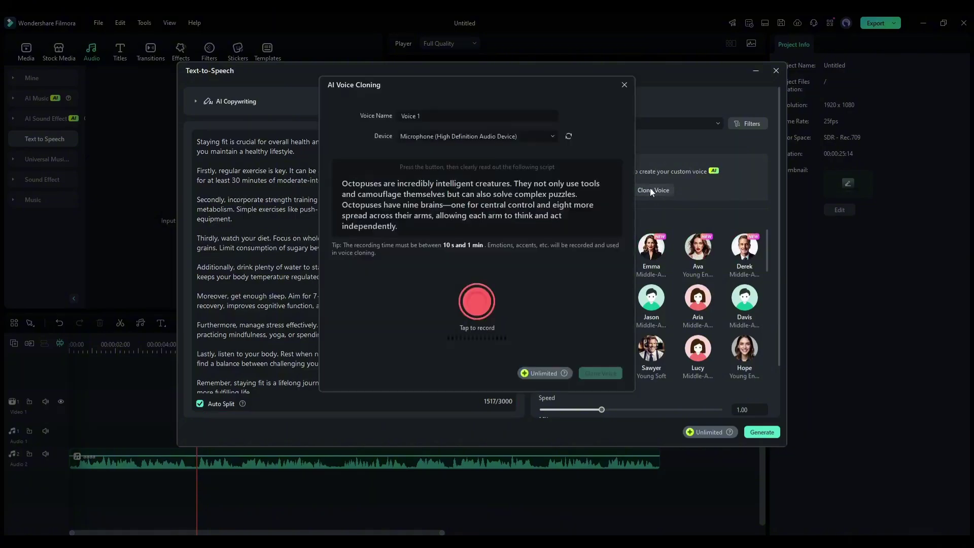
pyautogui.click(434, 114)
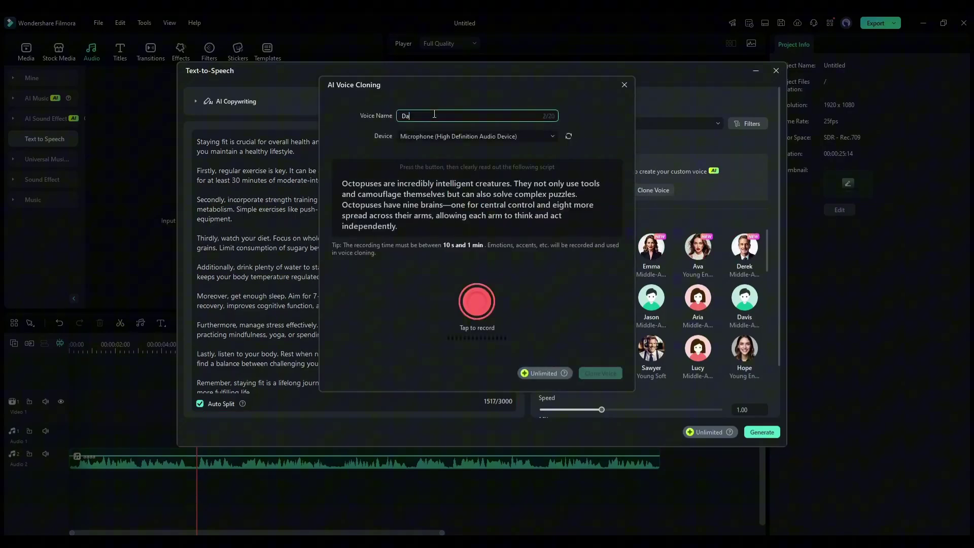
pyautogui.write('David')
pyautogui.click(434, 126)
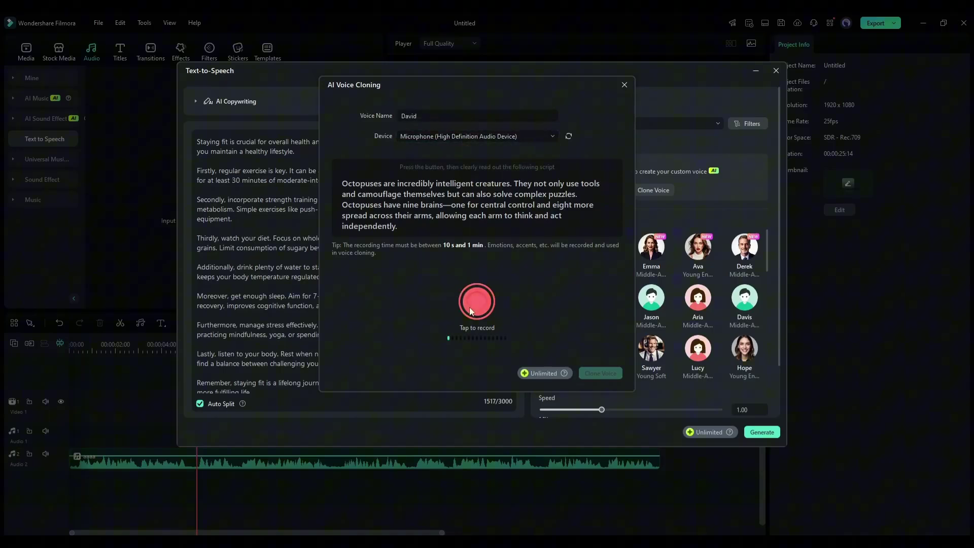
pyautogui.click(470, 310)
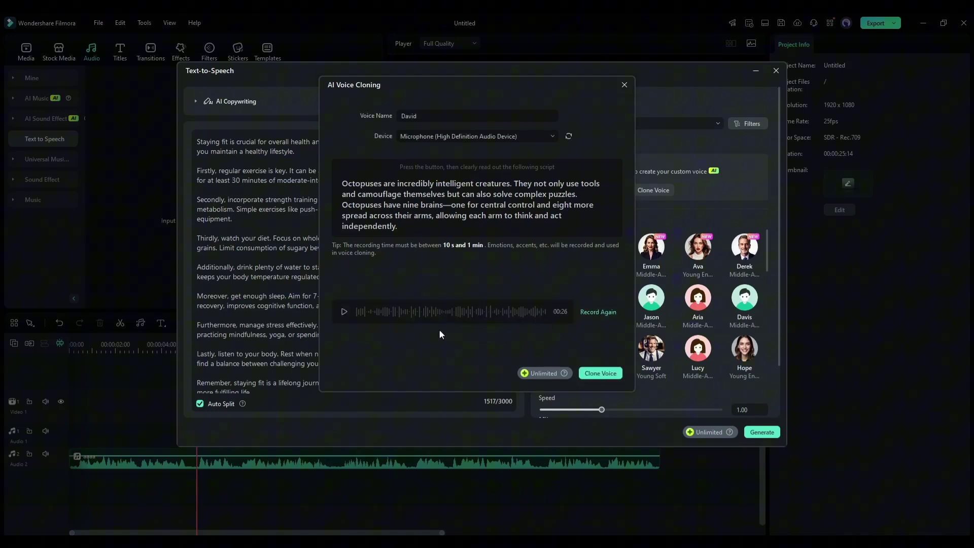
pyautogui.click(600, 373)
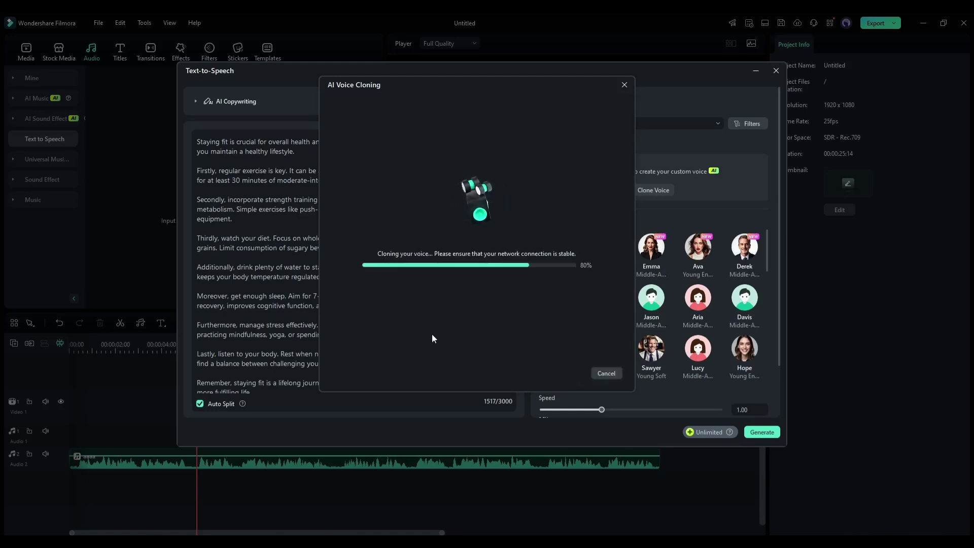
# - Generate cloned-voice speech and captions from the fitness article and play them back
pyautogui.click(595, 172)
pyautogui.click(762, 432)
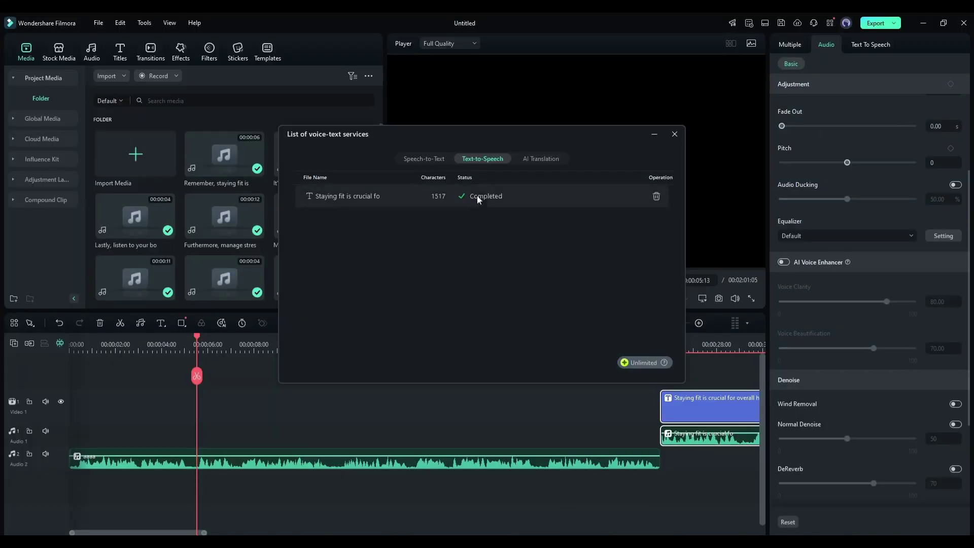
pyautogui.click(674, 134)
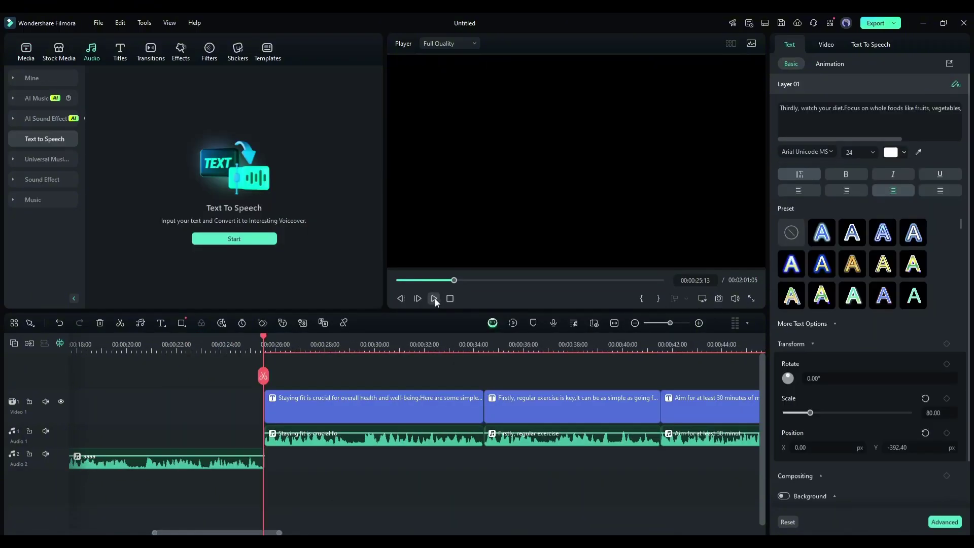
pyautogui.click(434, 299)
pyautogui.click(839, 85)
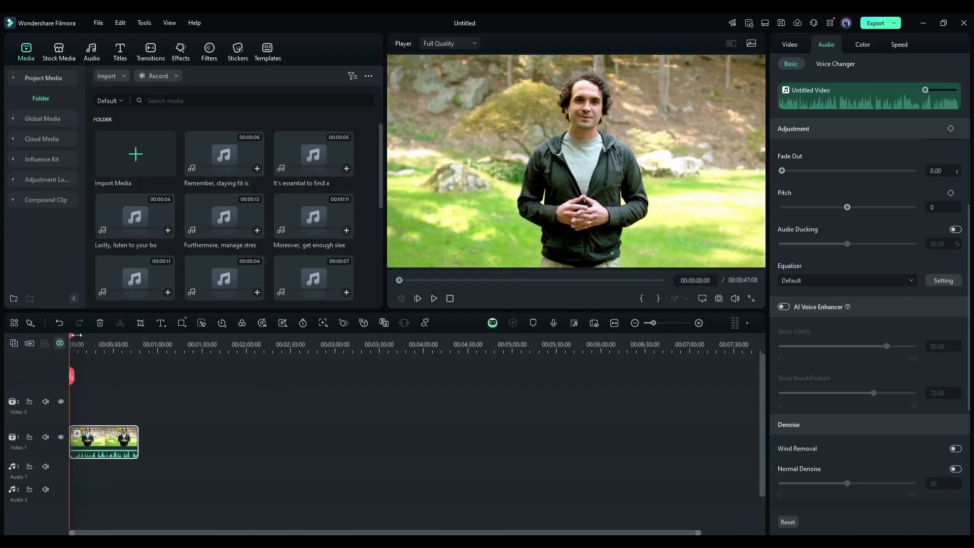
# - Play the vlog clip, zoom the timeline in four steps, and return the playhead near the start
pyautogui.click(434, 299)
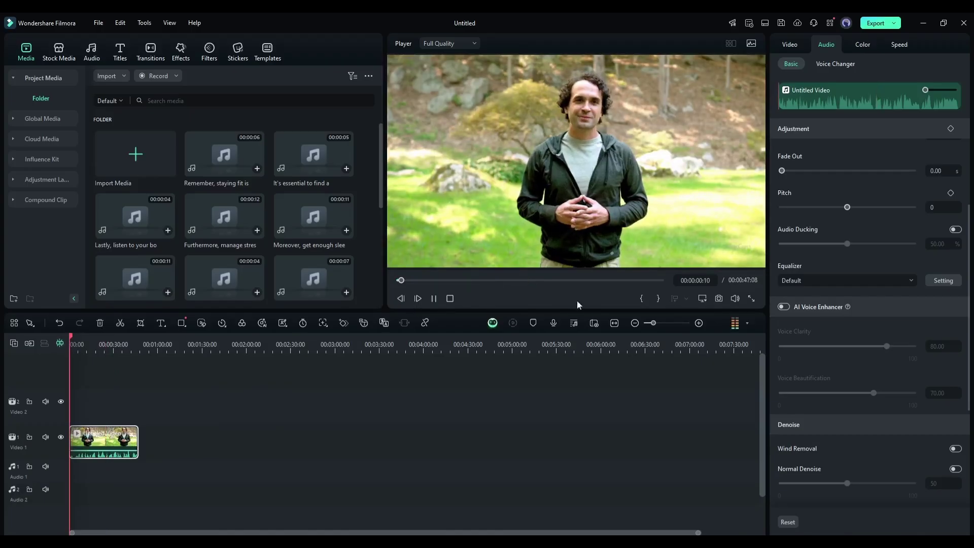
pyautogui.click(696, 327)
pyautogui.click(696, 327)
pyautogui.click(697, 327)
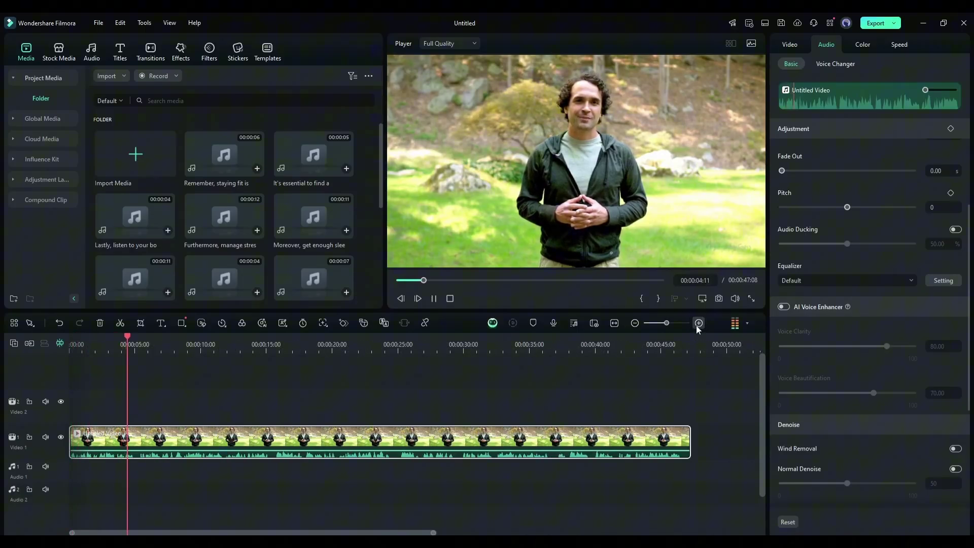
pyautogui.click(697, 327)
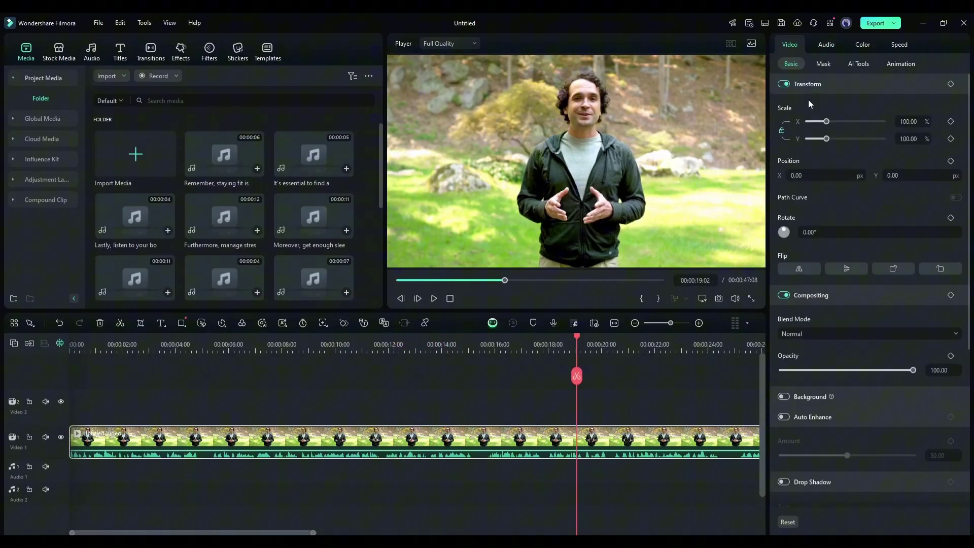
pyautogui.click(473, 350)
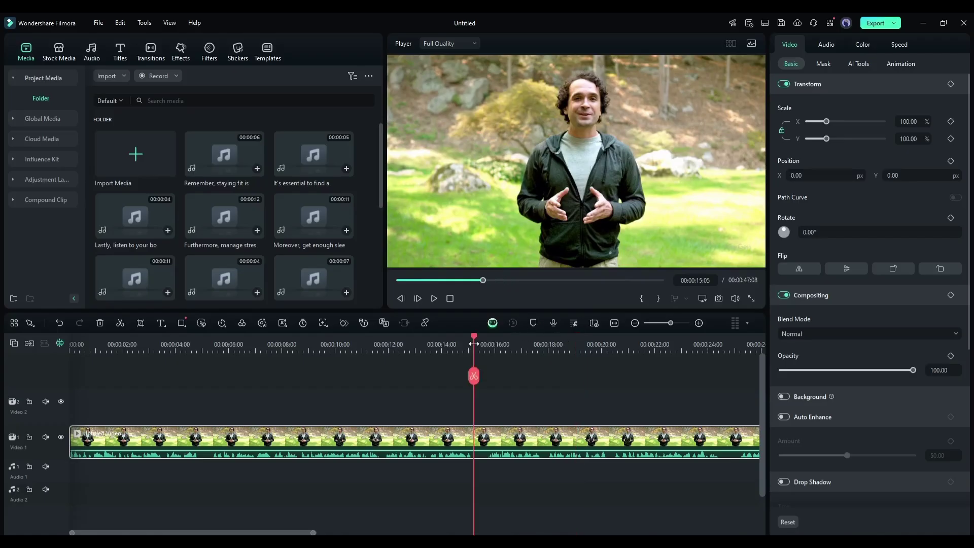
pyautogui.moveTo(474, 349); pyautogui.dragTo(90, 366)
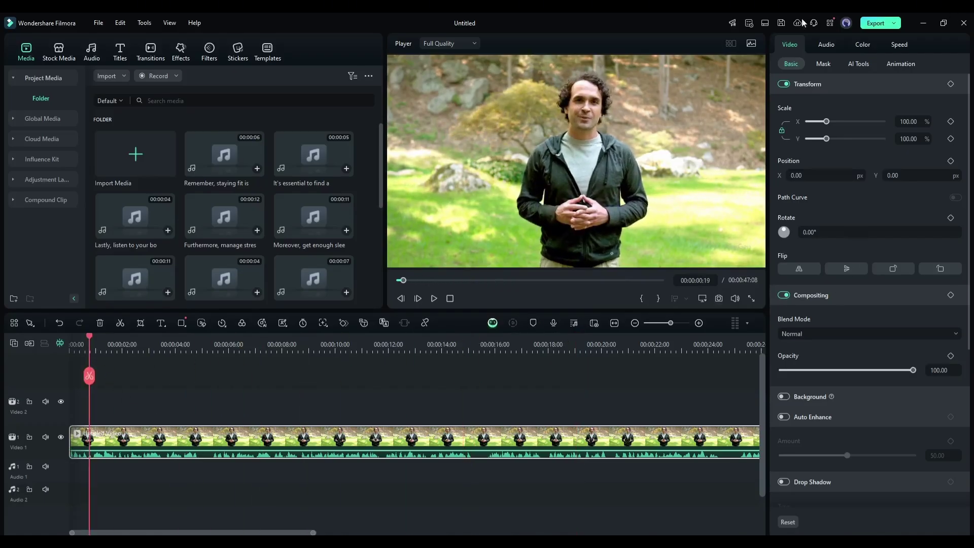
# - Enable Video Denoise on the vlog clip, try Strong smoothness, then settle on Normal
pyautogui.click(862, 63)
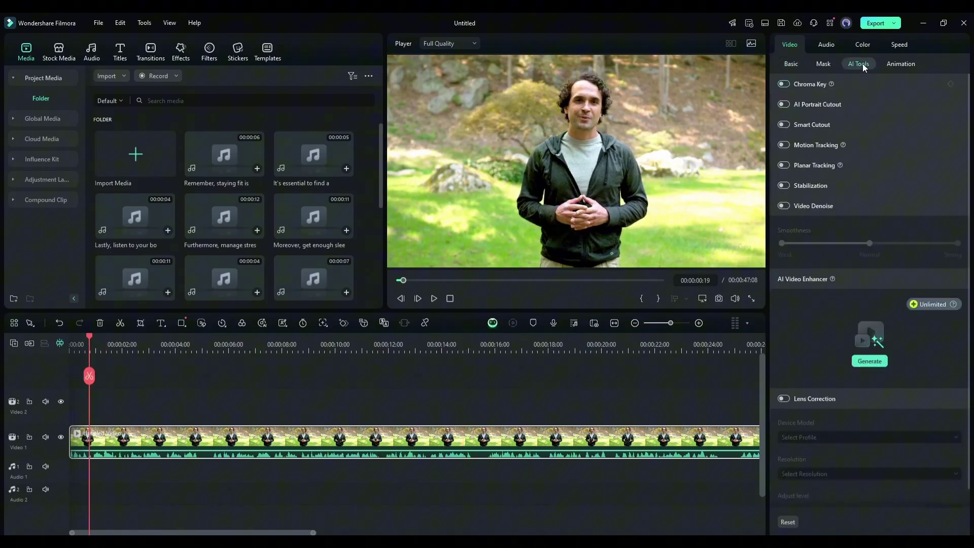
pyautogui.scroll(-1, 787, 175)
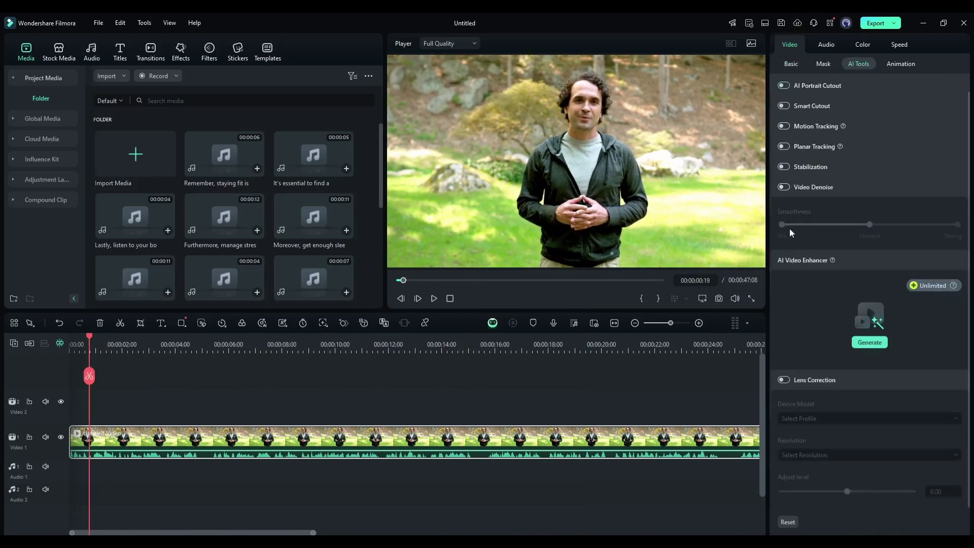
pyautogui.scroll(1, 828, 343)
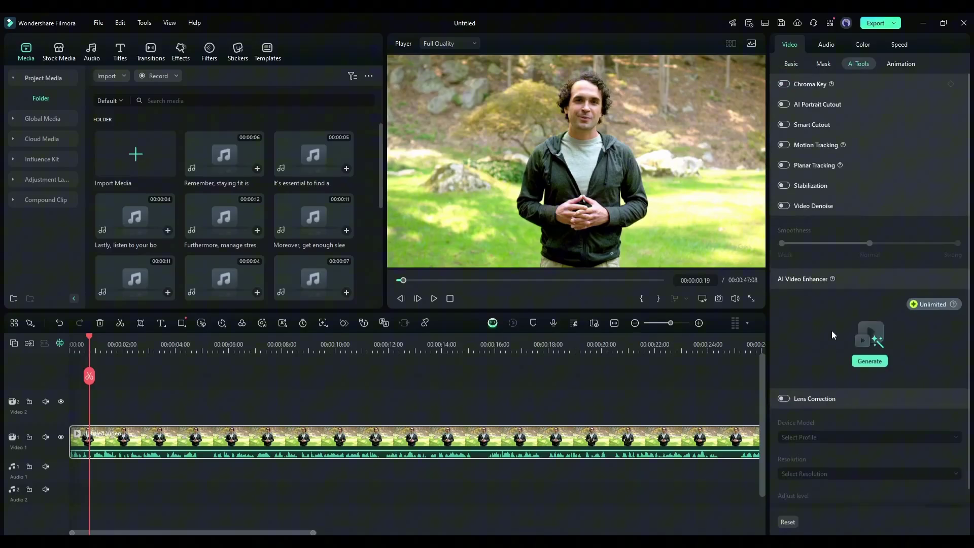
pyautogui.click(844, 203)
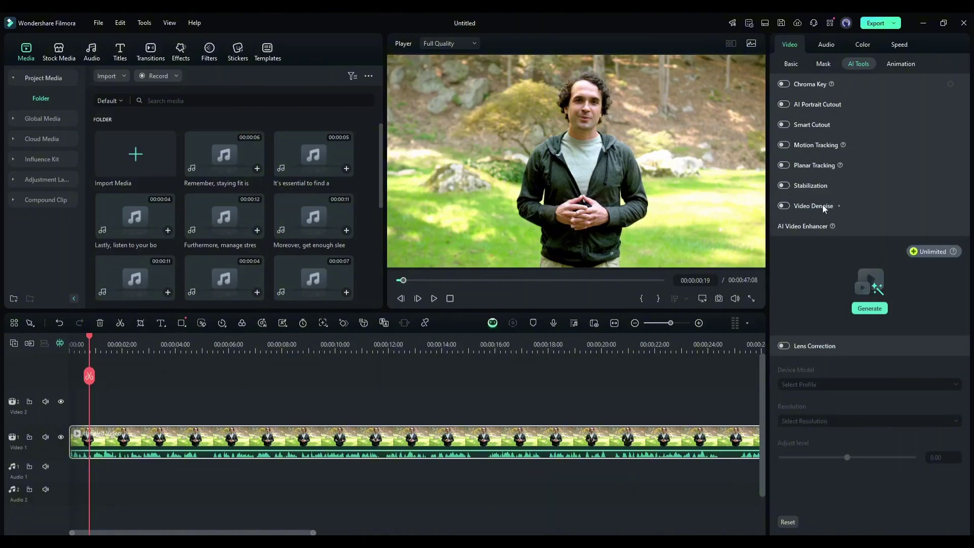
pyautogui.click(782, 205)
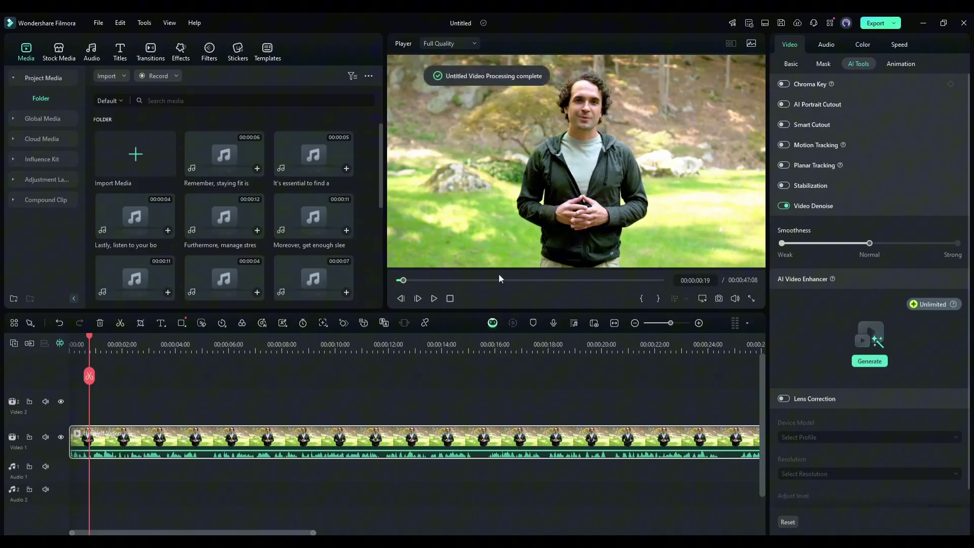
pyautogui.click(434, 298)
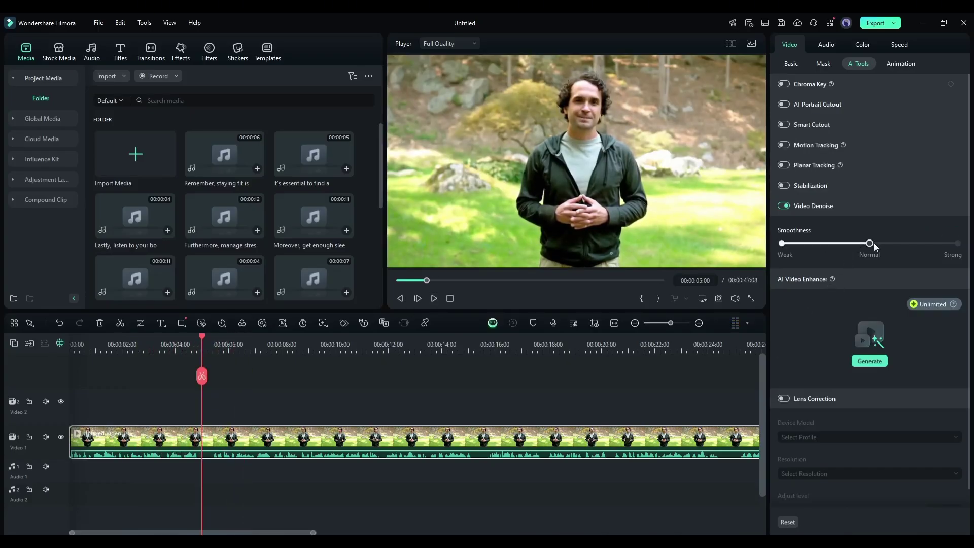
pyautogui.click(956, 243)
pyautogui.click(867, 246)
pyautogui.scroll(-1, 873, 276)
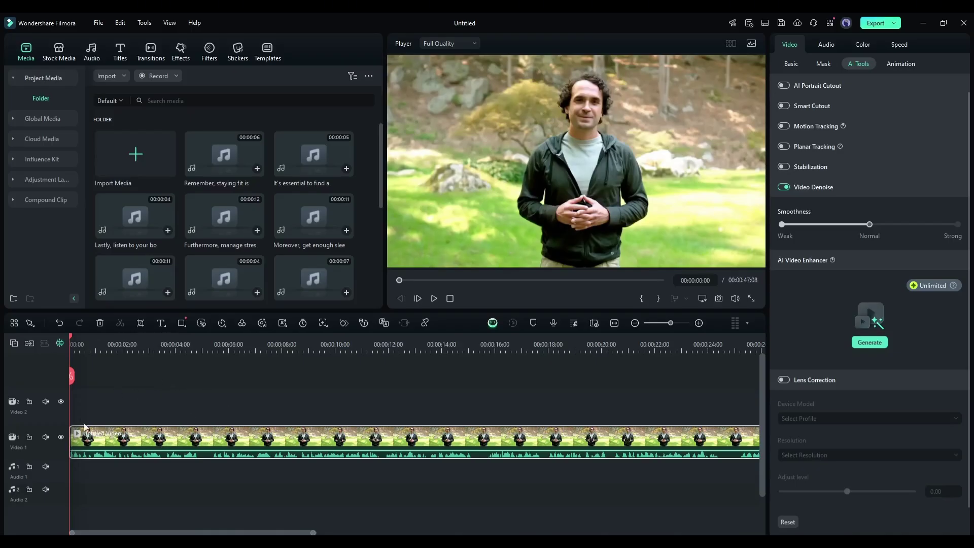
pyautogui.click(437, 296)
pyautogui.click(435, 298)
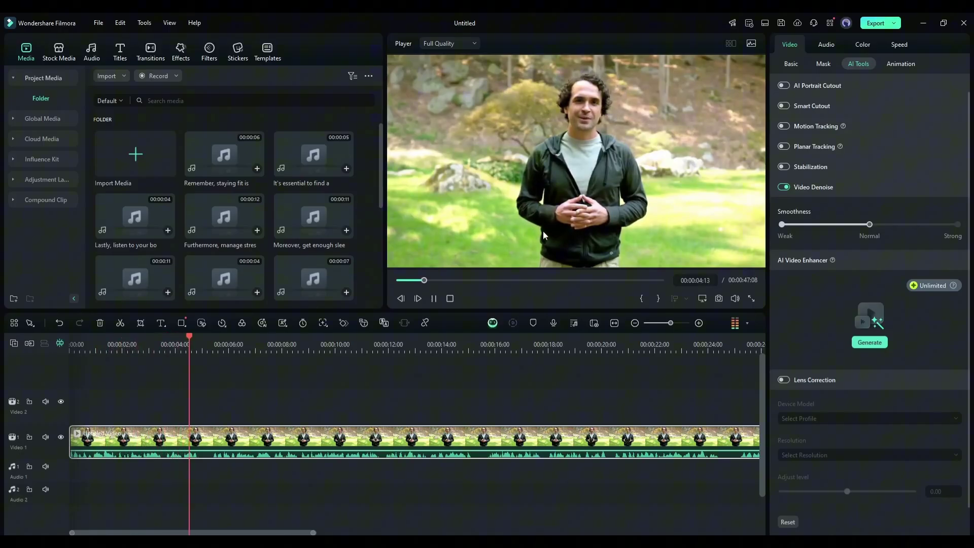
pyautogui.click(434, 299)
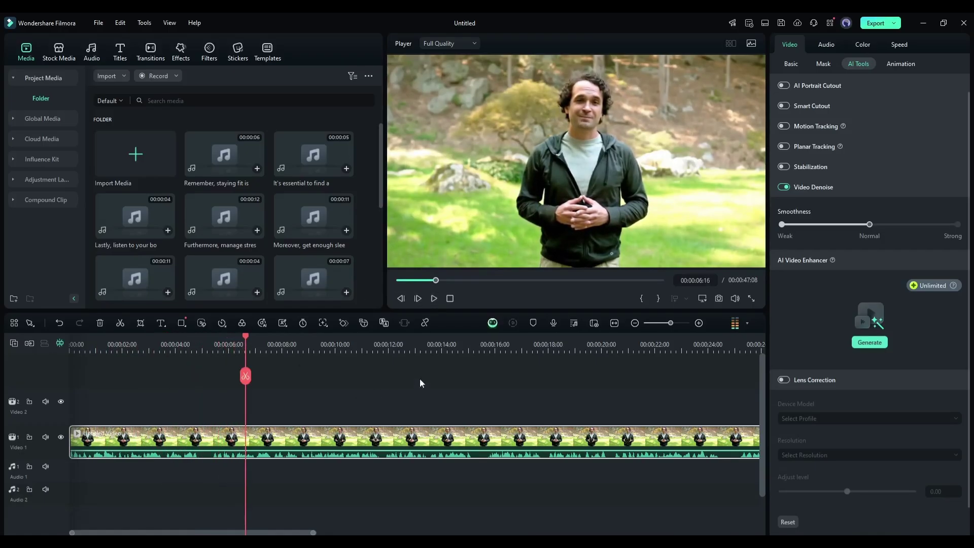
# - Open AI Translation for the vlog clip, keeping voice and caption translation
pyautogui.rightClick(349, 444)
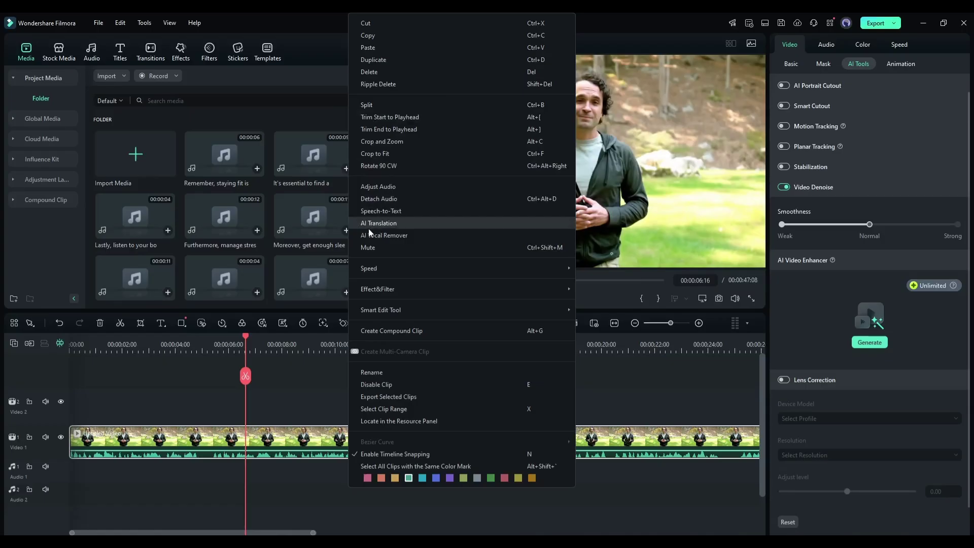
pyautogui.click(408, 223)
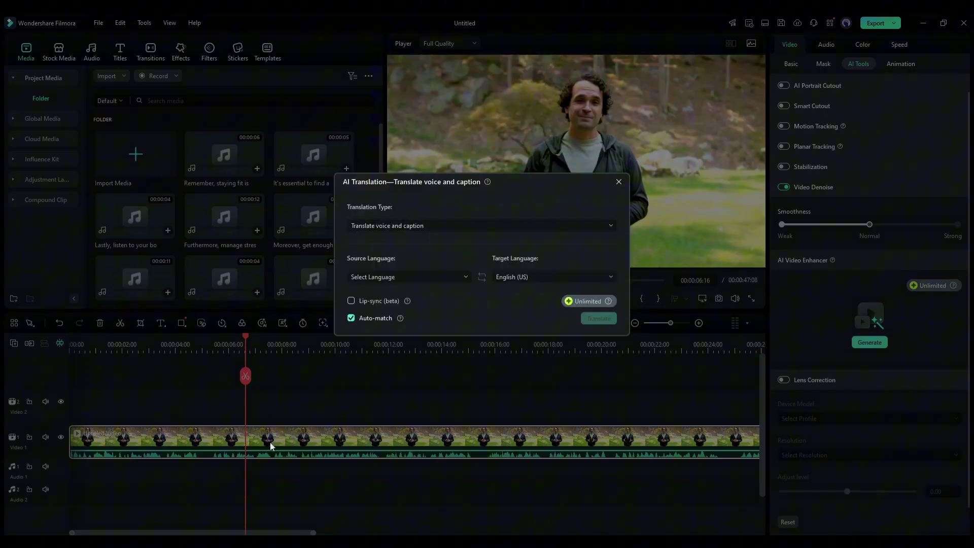
pyautogui.click(401, 232)
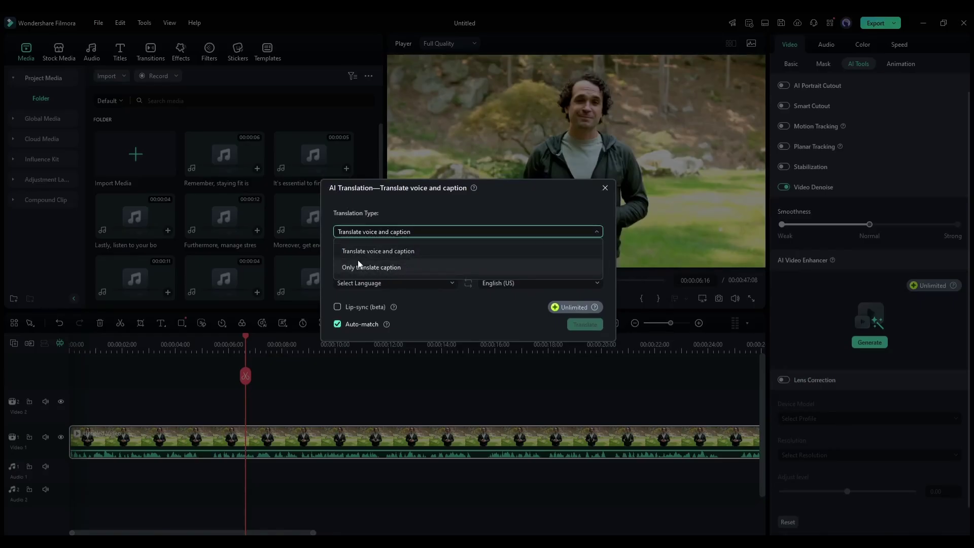
pyautogui.click(382, 252)
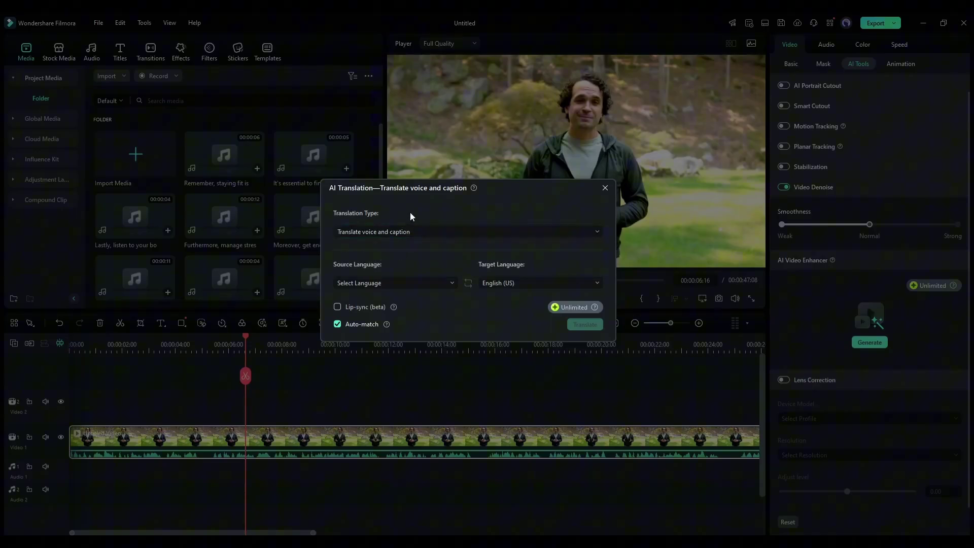
# - Translate from English (US) to Spanish (Spain) and start the translation
pyautogui.click(389, 284)
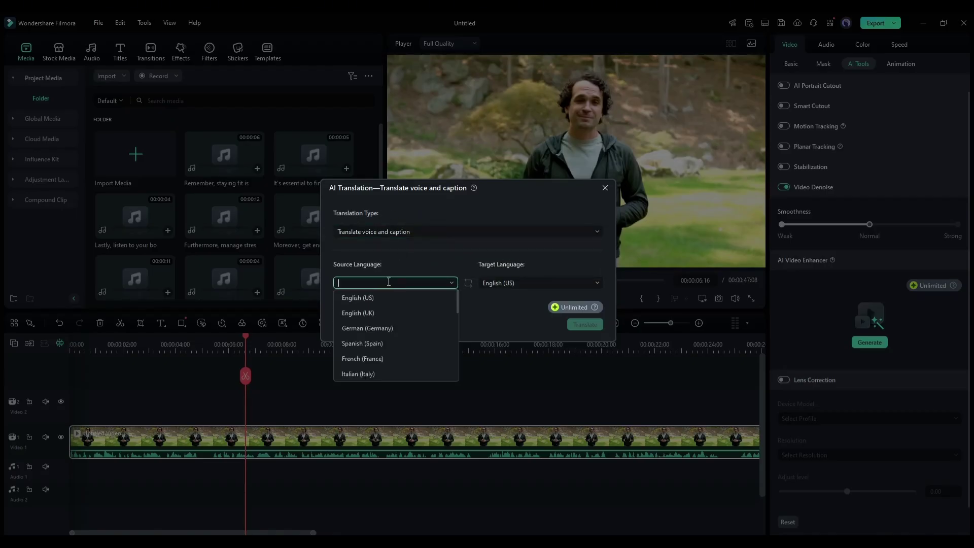
pyautogui.click(363, 300)
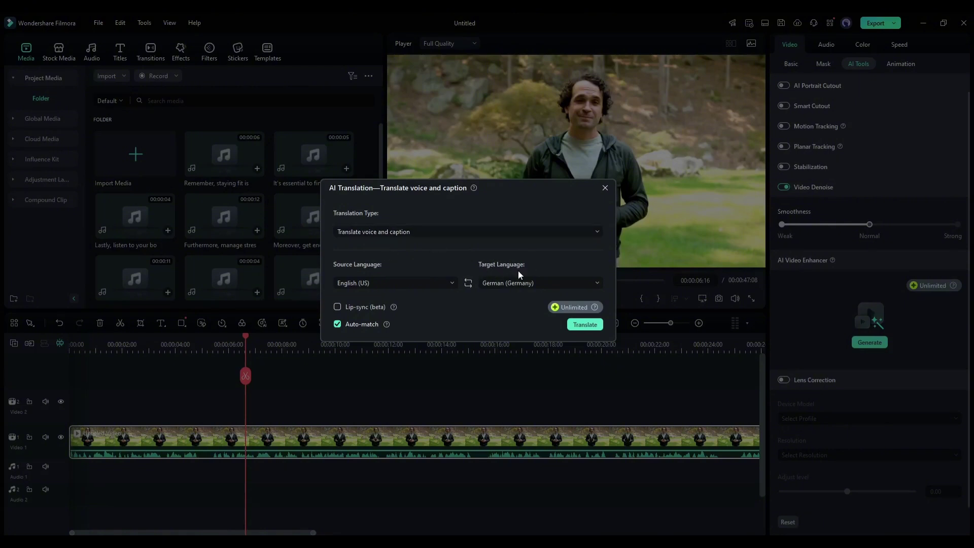
pyautogui.click(512, 283)
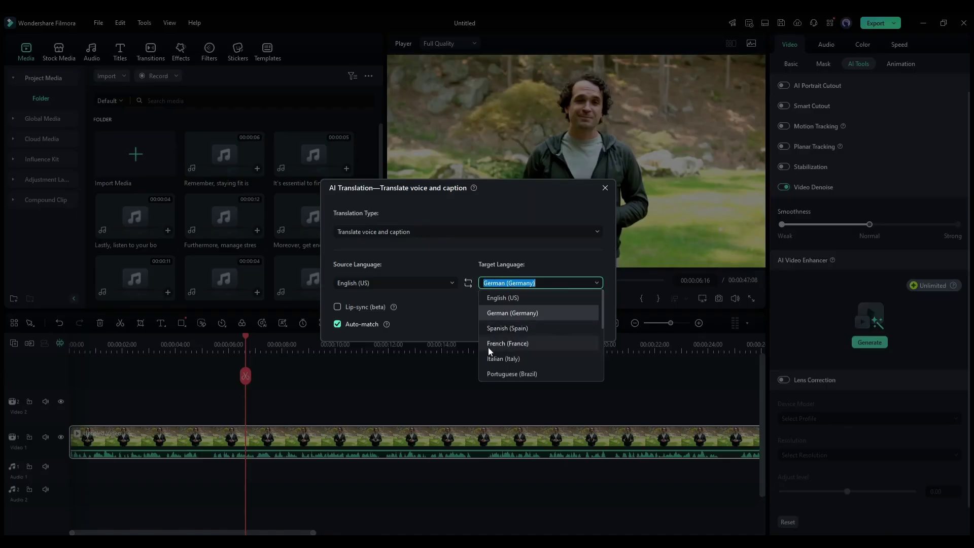
pyautogui.scroll(-5, 525, 373)
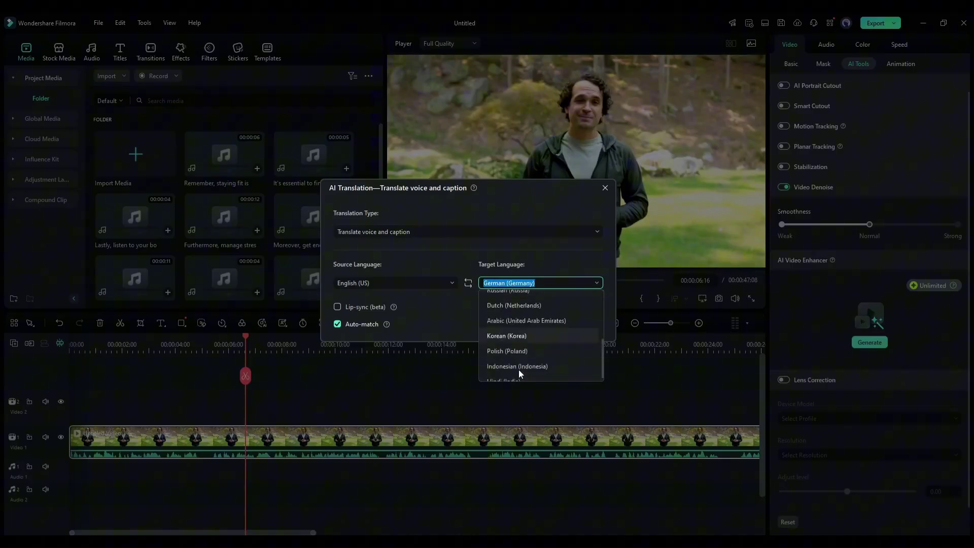
pyautogui.scroll(5, 513, 375)
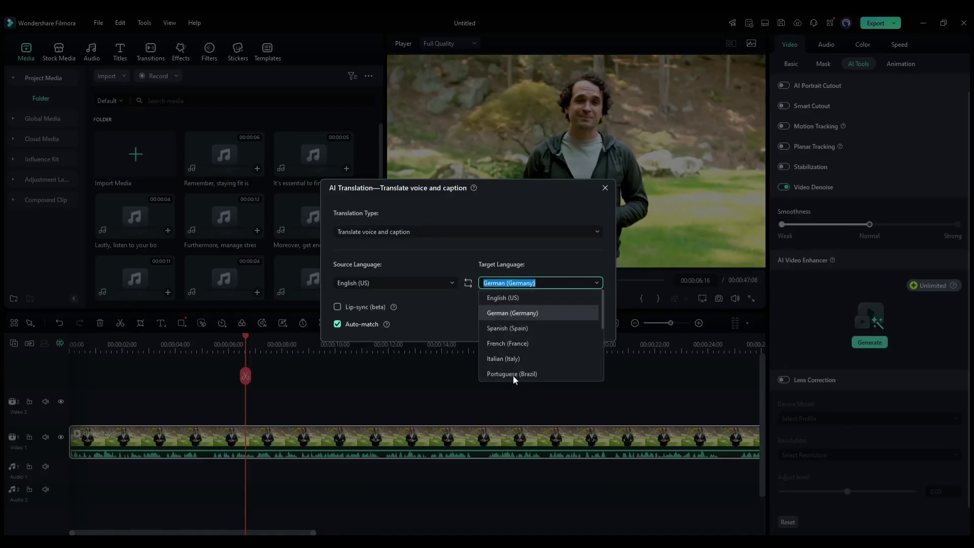
pyautogui.click(508, 328)
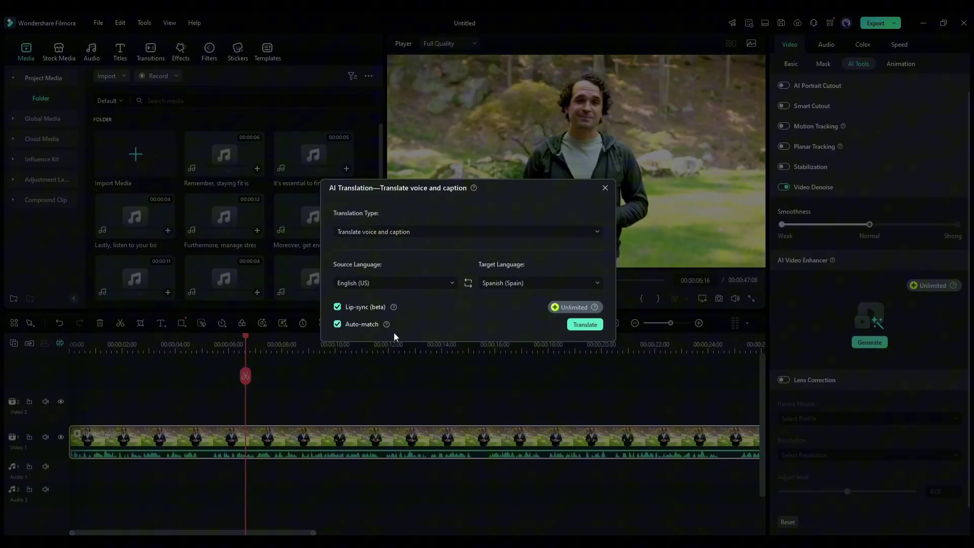
pyautogui.click(576, 324)
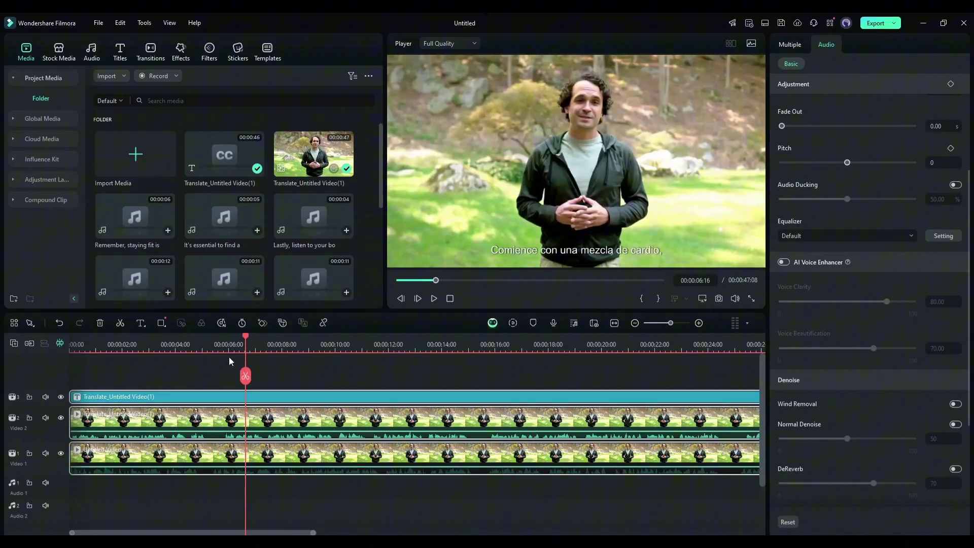
# - Play the Spanish translated video with captions from the start, select the Video 1 clip, then pause
pyautogui.press('Home')
pyautogui.click(434, 298)
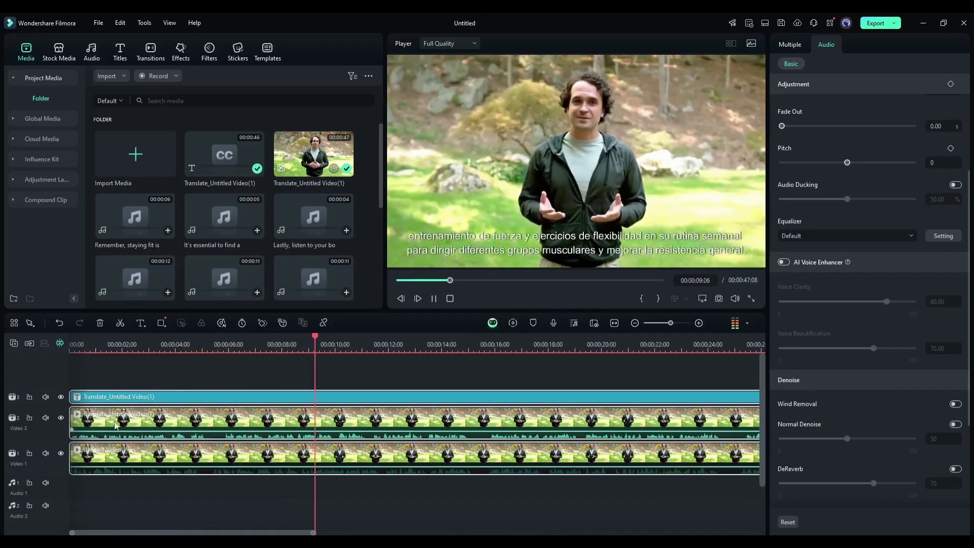
pyautogui.click(124, 457)
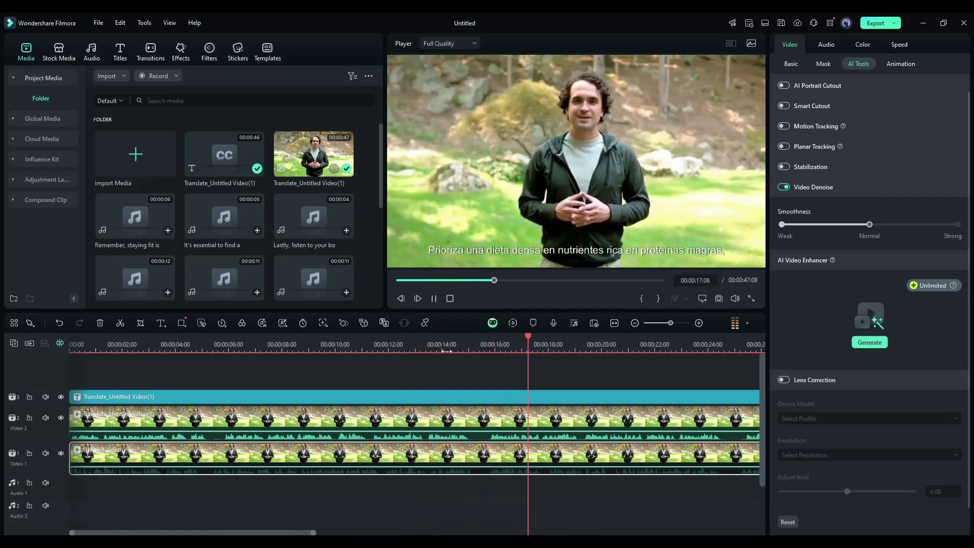
pyautogui.click(434, 299)
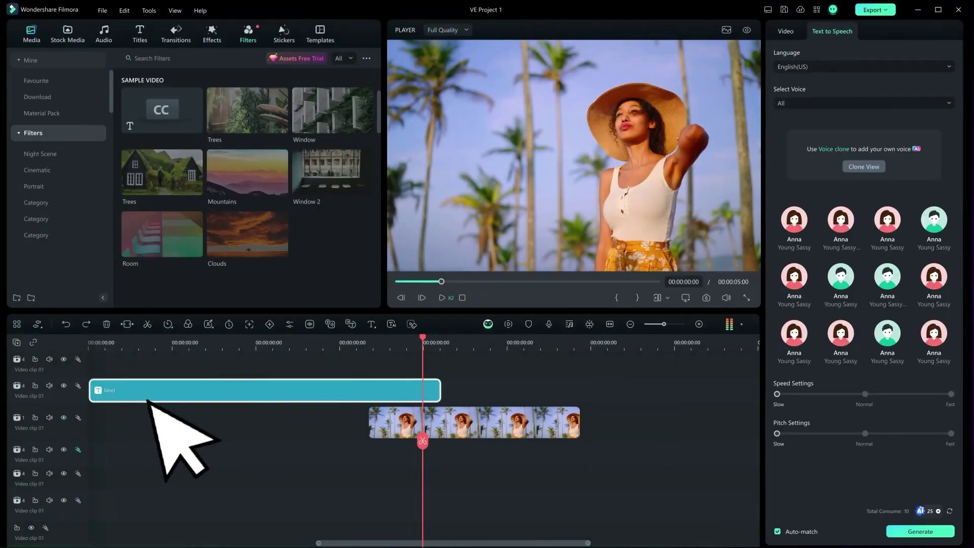
# - Start voice cloning in Text to Speech and record a voice sample for Voice 1
pyautogui.click(883, 170)
pyautogui.click(500, 362)
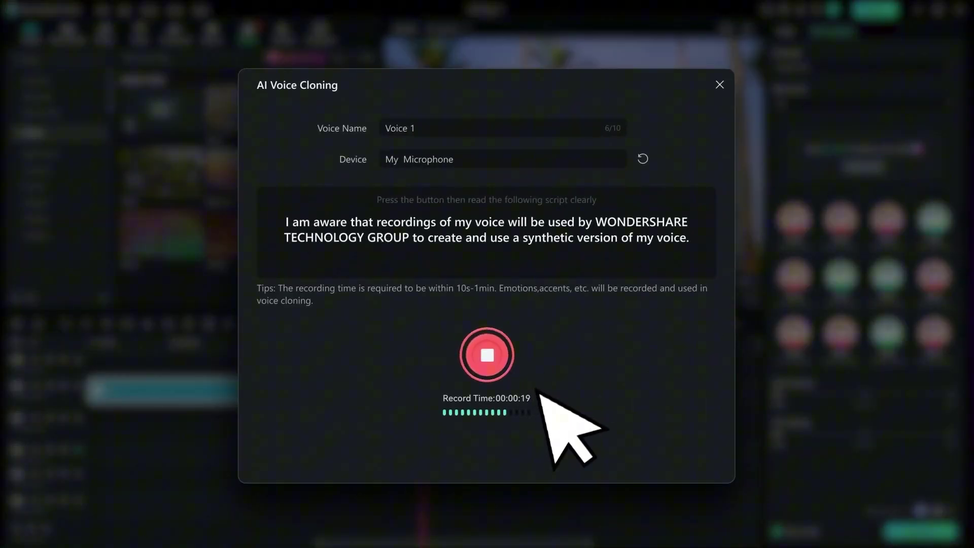
pyautogui.click(498, 372)
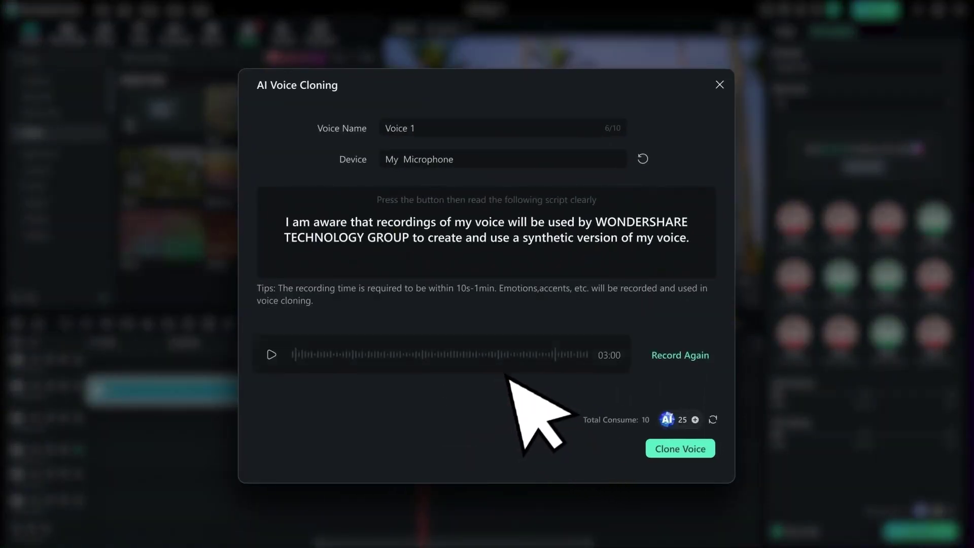